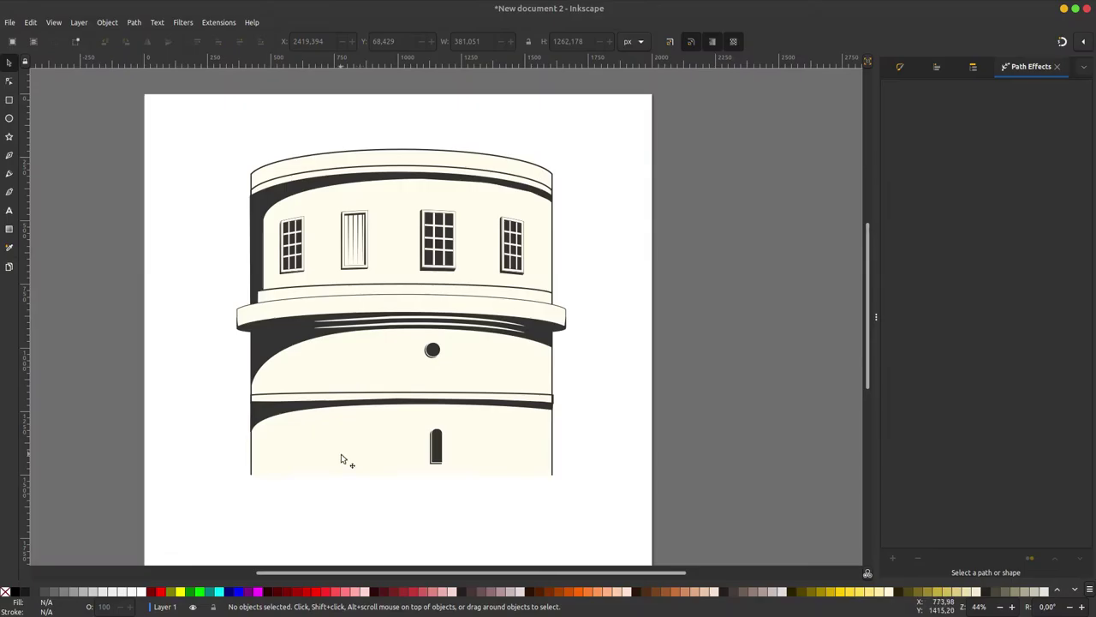
Duplicate the cream tower body shape and park the copy off the page to the right
left_click(345, 451)
left_click_drag(348, 448, 582, 293)
key("Escape")
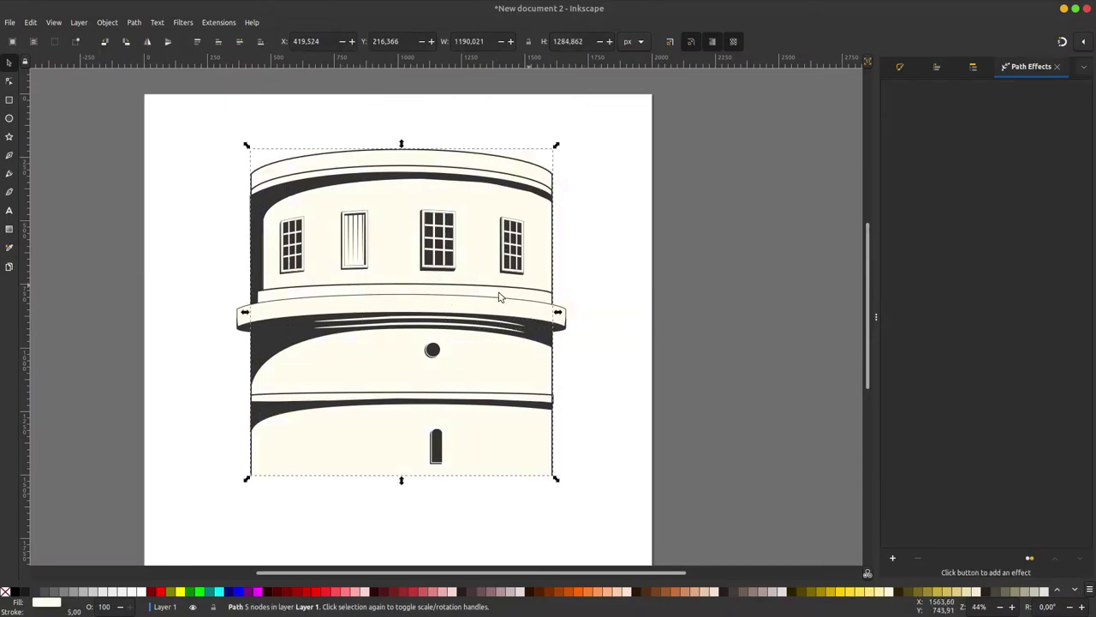
right_click(302, 427)
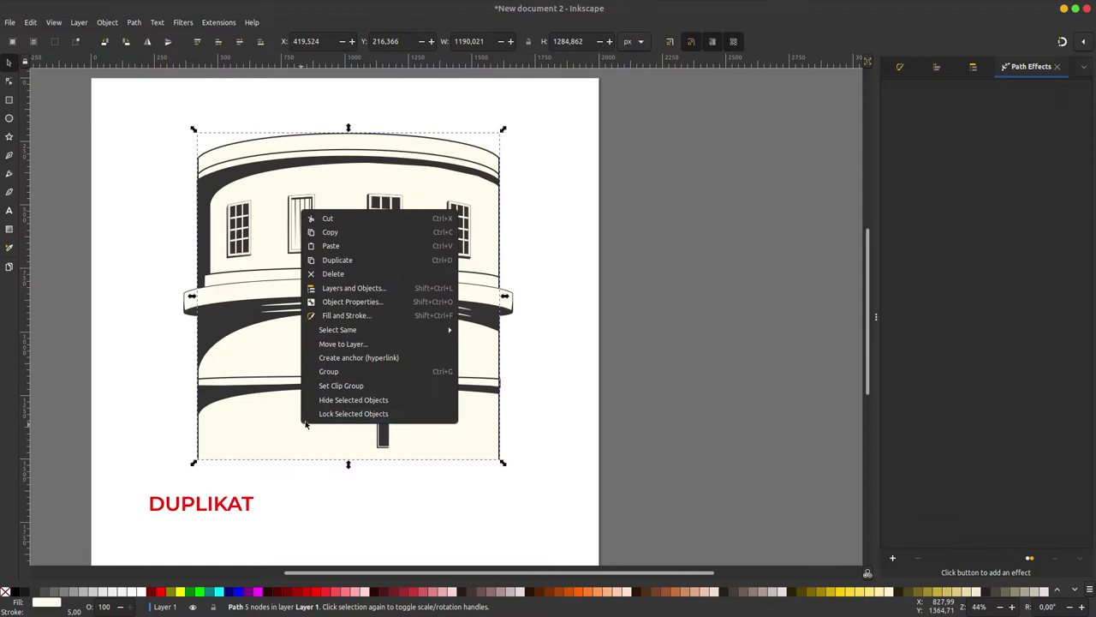
left_click(334, 263)
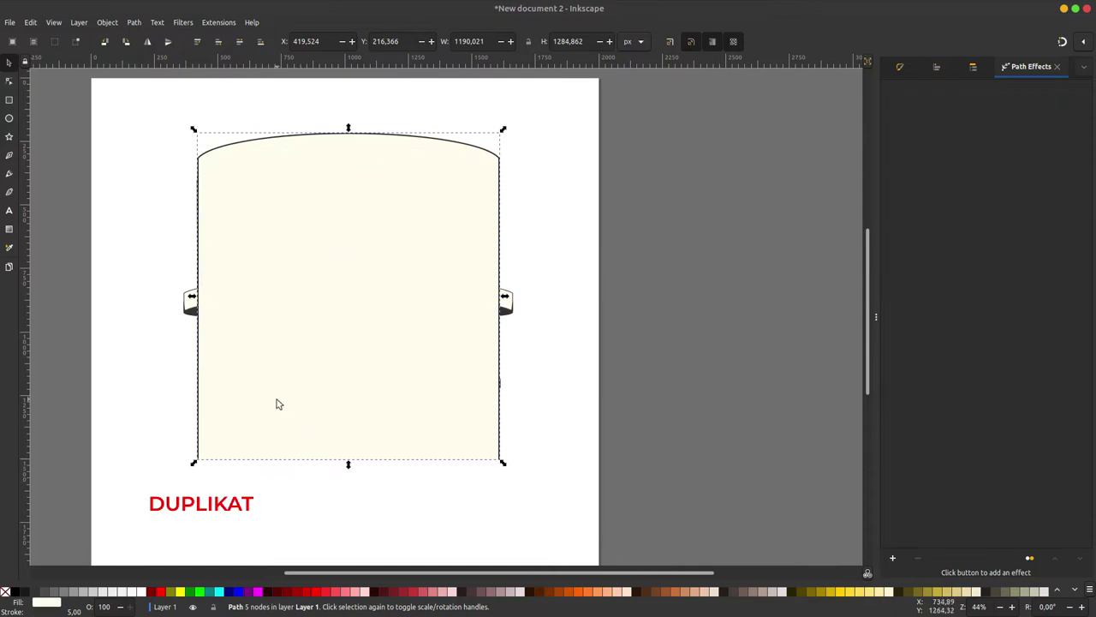
left_click_drag(283, 374, 660, 332)
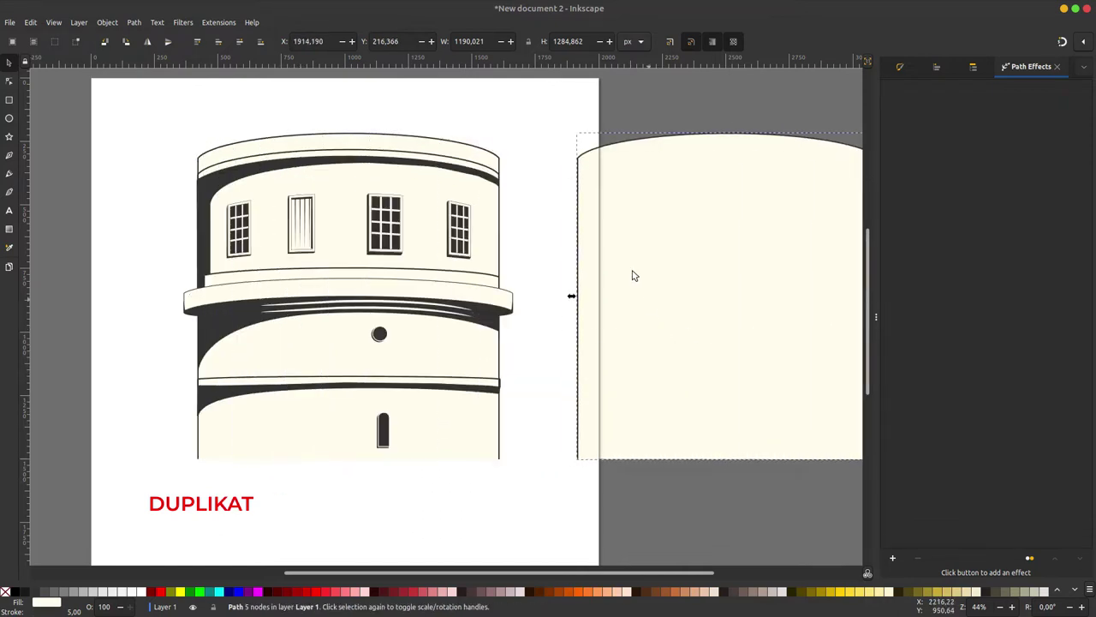
scroll(631, 274, "right", 5)
left_click_drag(448, 279, 544, 294)
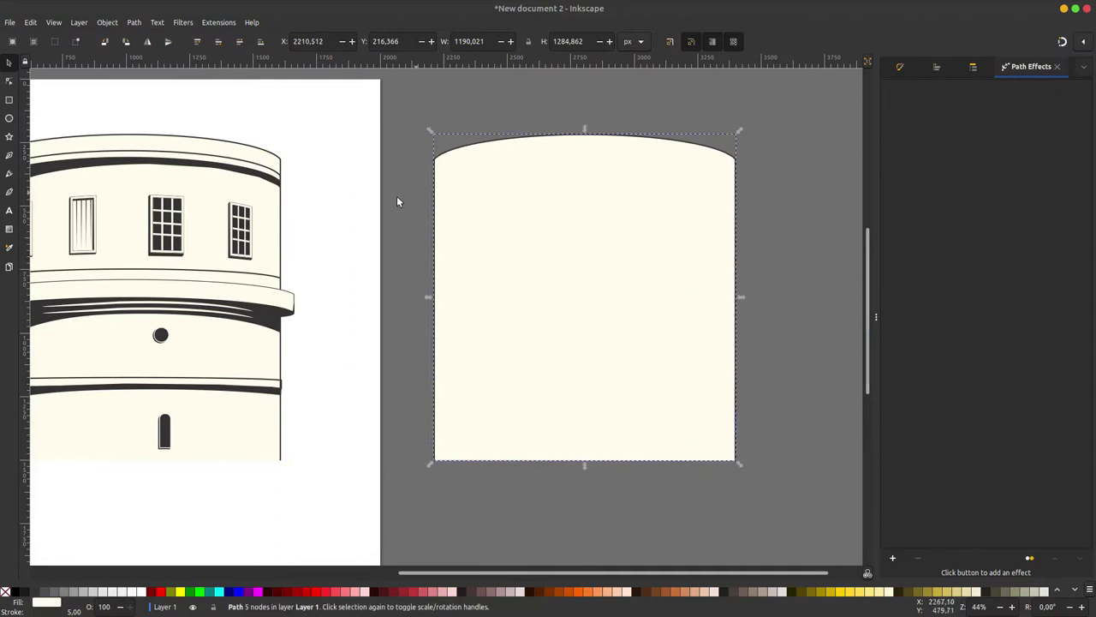
Fill the copied shape with a horizontal black-to-white linear gradient and remove its black outline
left_click(9, 230)
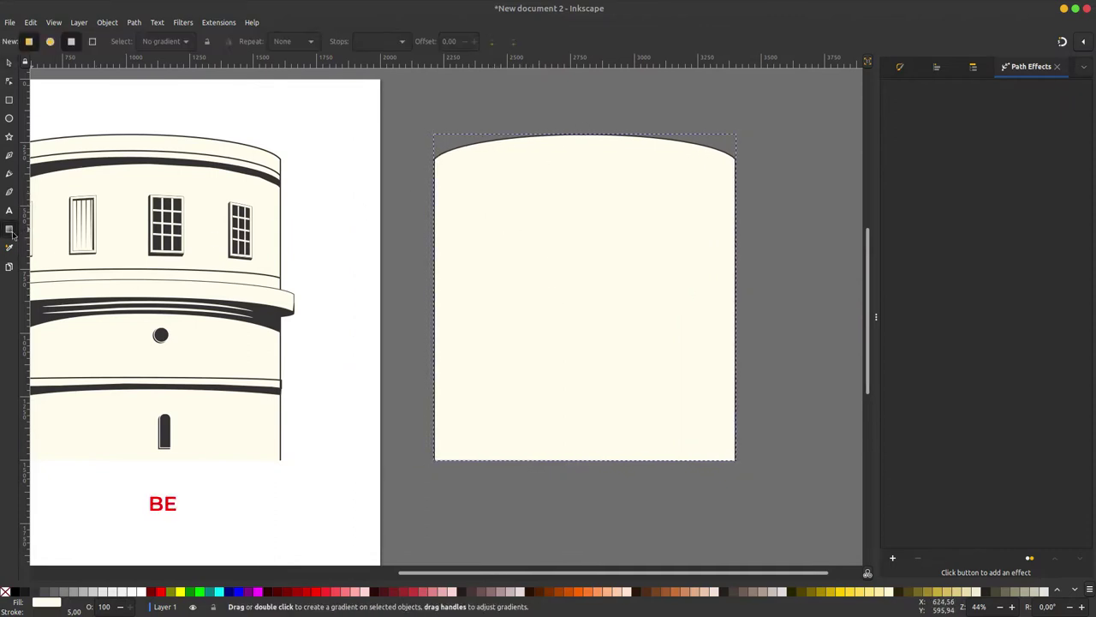
left_click_drag(433, 310, 627, 308)
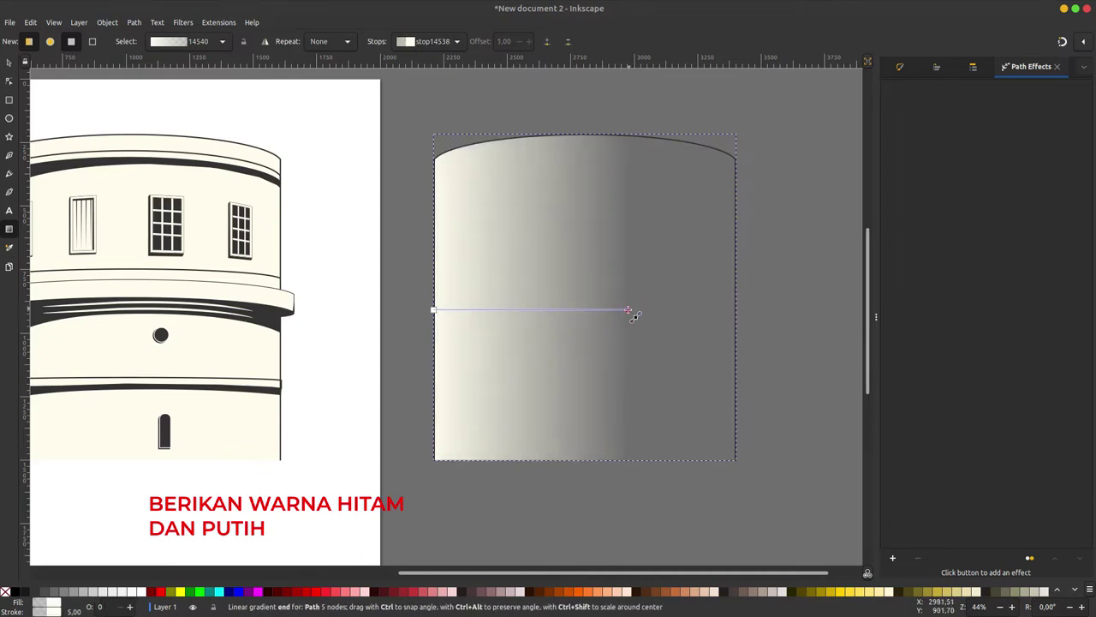
left_click_drag(628, 309, 603, 310)
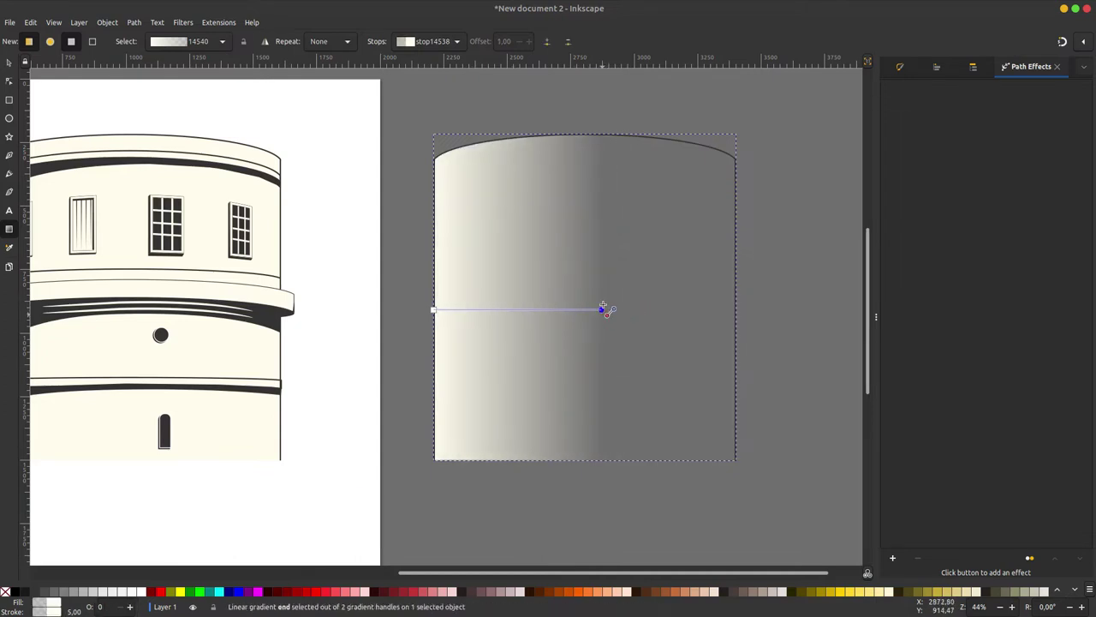
left_click(144, 591)
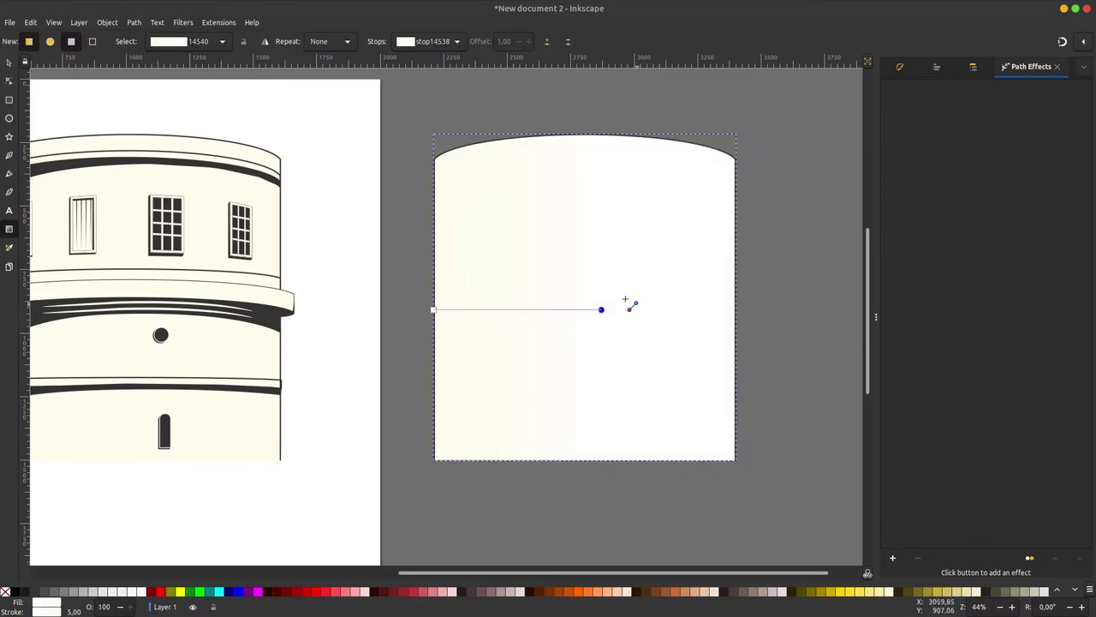
left_click(434, 309)
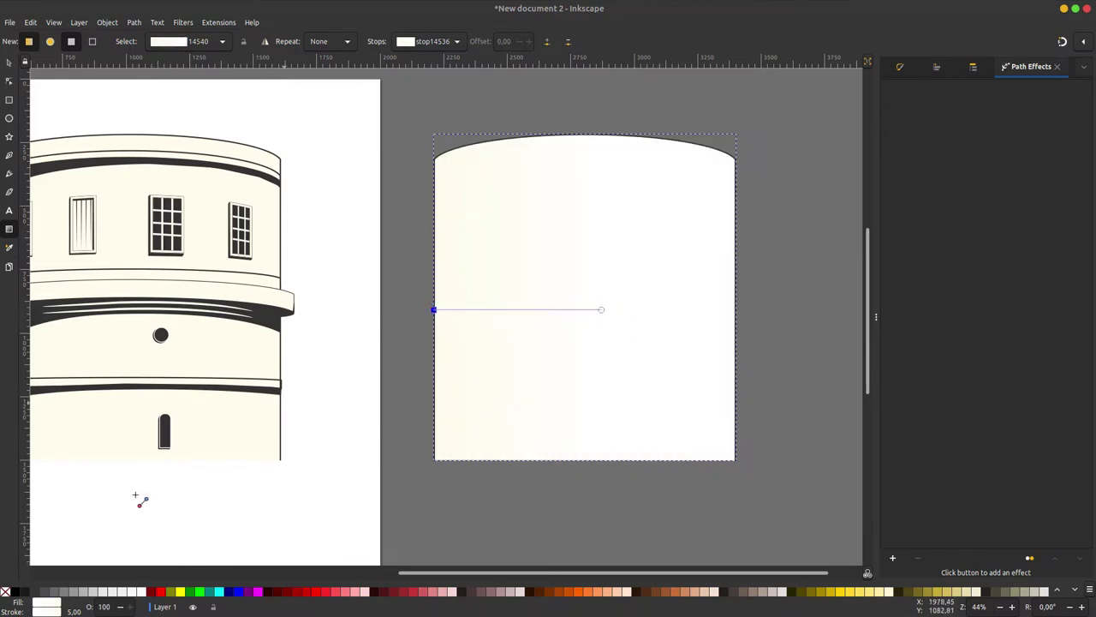
left_click(36, 589)
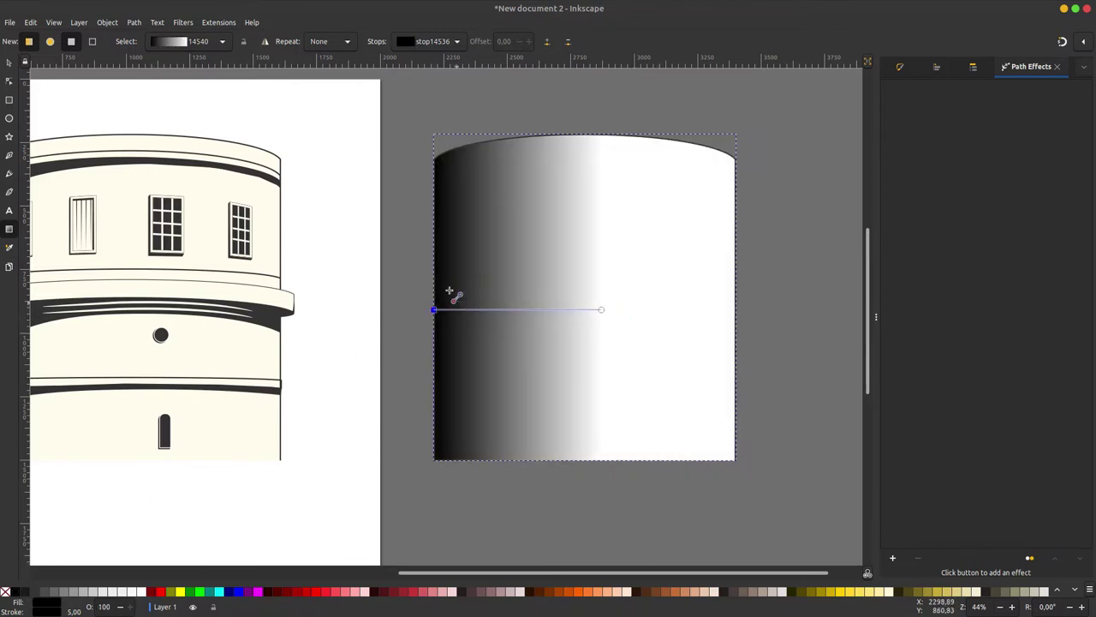
left_click(10, 65)
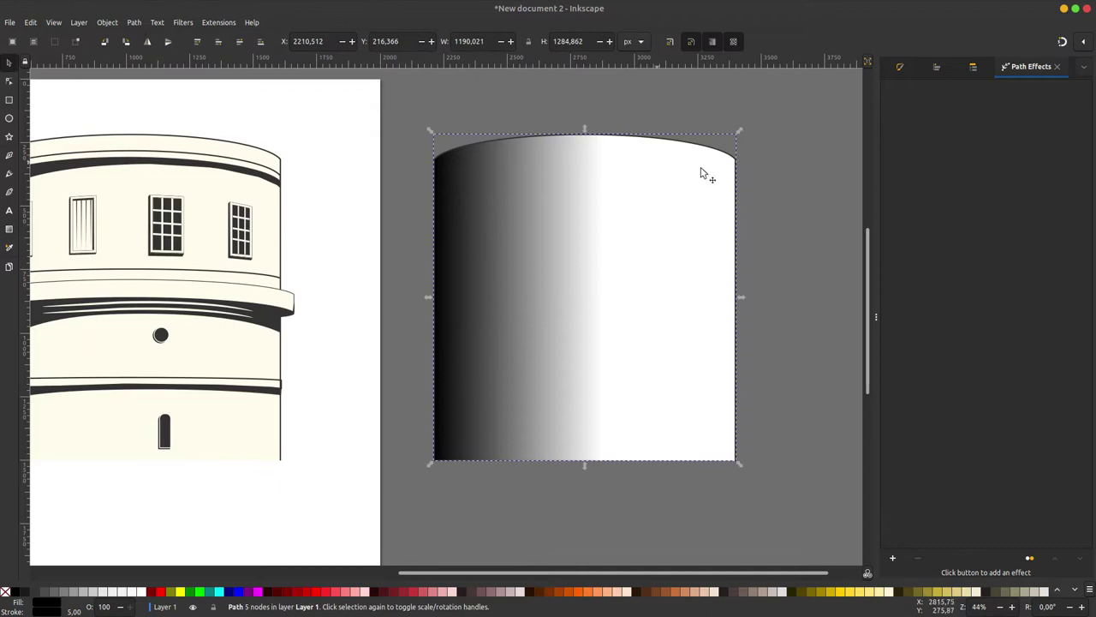
left_click(5, 591, "shift")
left_click(455, 128)
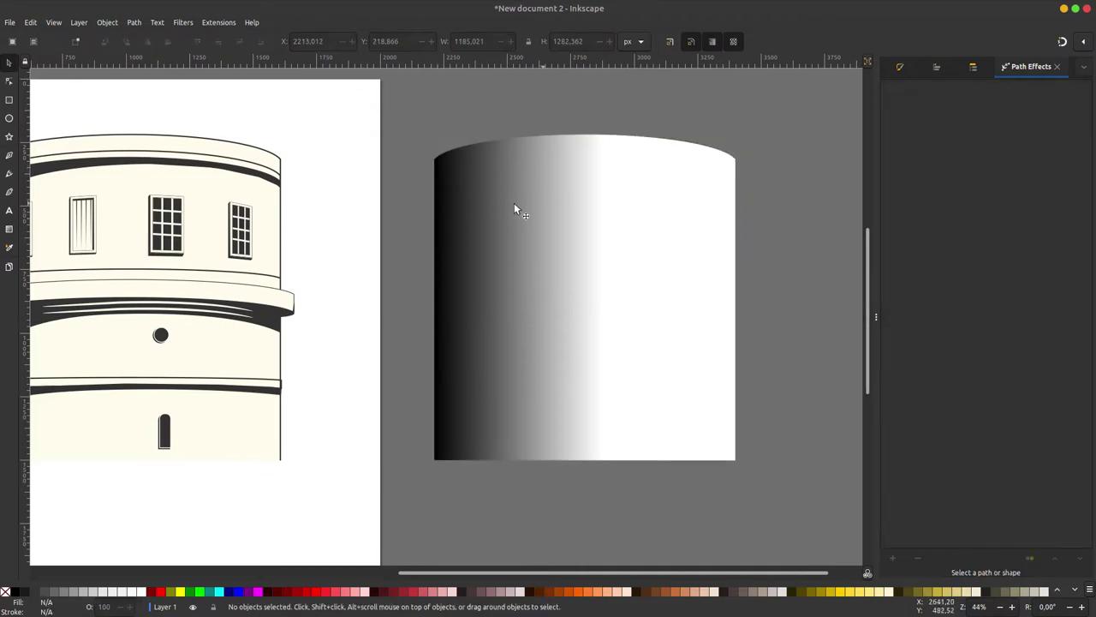
Draw a tiny black circle near the gradient shape's top-left corner
scroll(514, 203, "right", 3)
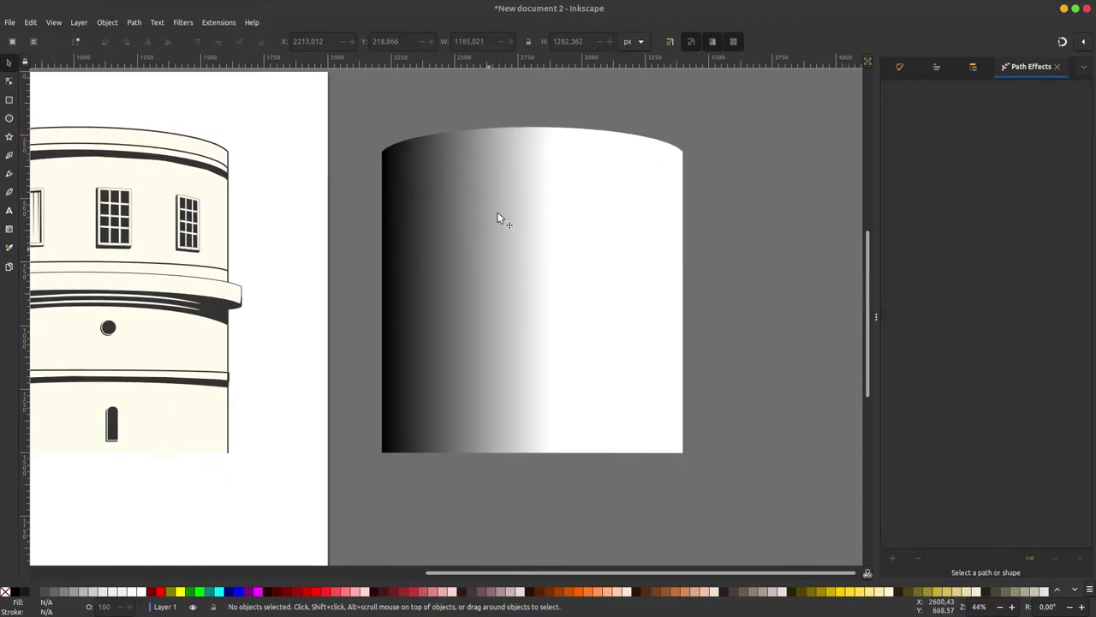
left_click(10, 118)
scroll(386, 129, "up", 1)
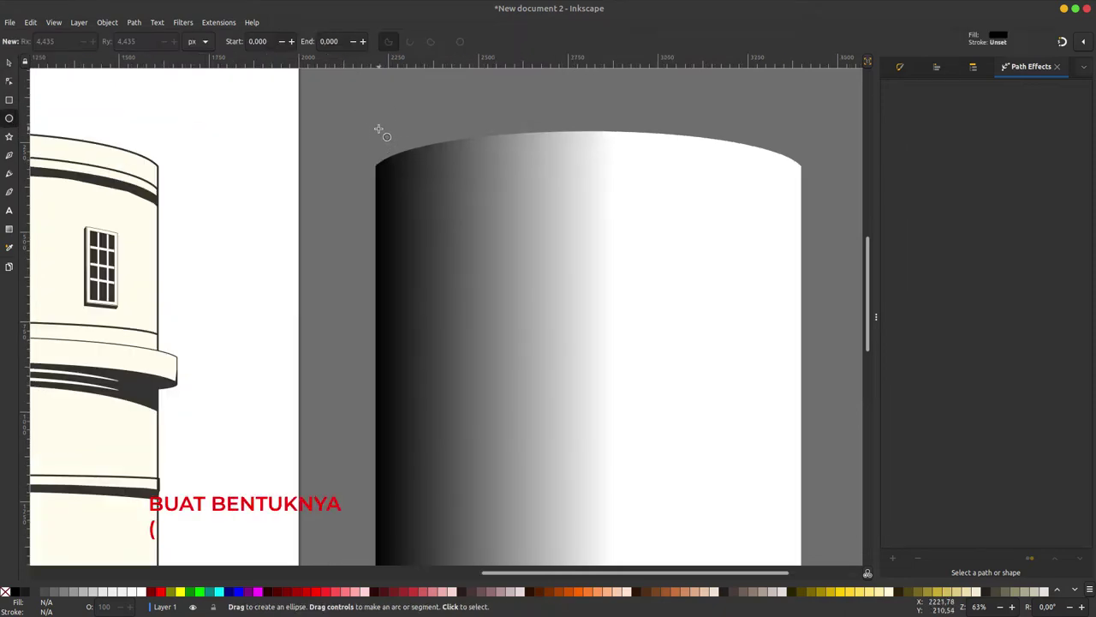
left_click_drag(378, 128, 384, 135)
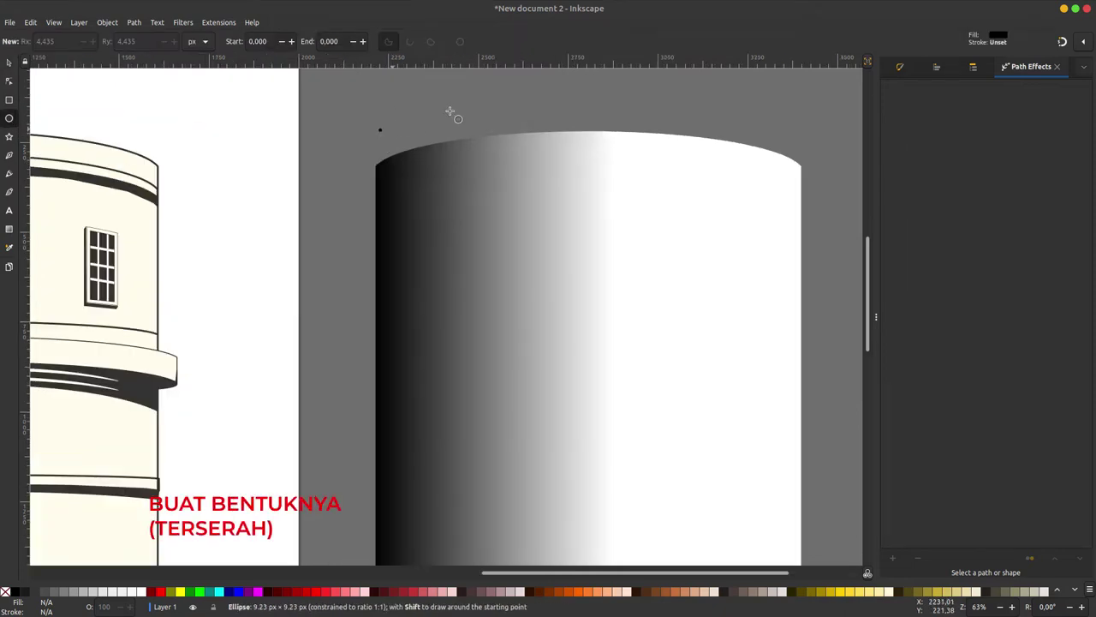
left_click(12, 66)
scroll(385, 134, "up", 2)
left_click_drag(384, 134, 384, 135)
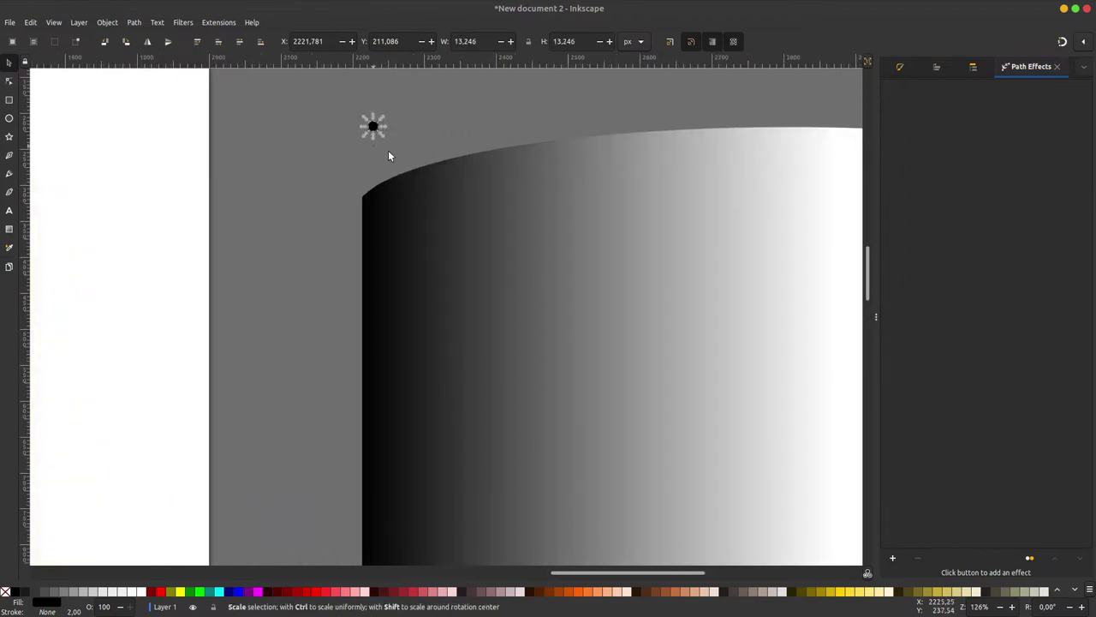
left_click_drag(371, 134, 367, 145)
Align the dot to the gradient shape's top-left corner using Align and Distribute
left_click(415, 195, "shift")
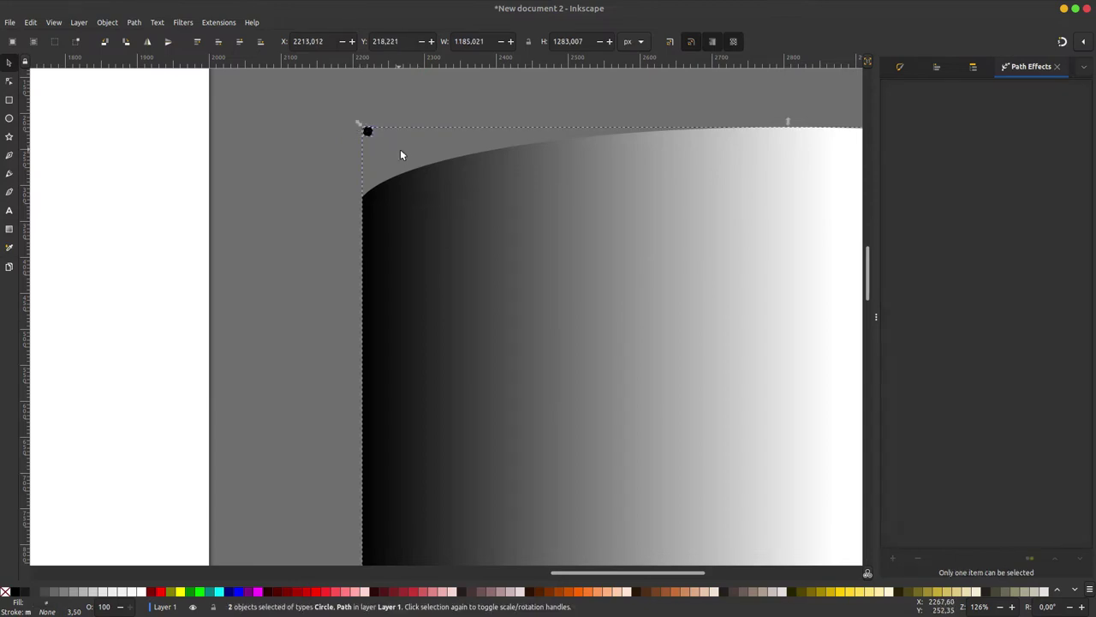
left_click(938, 68)
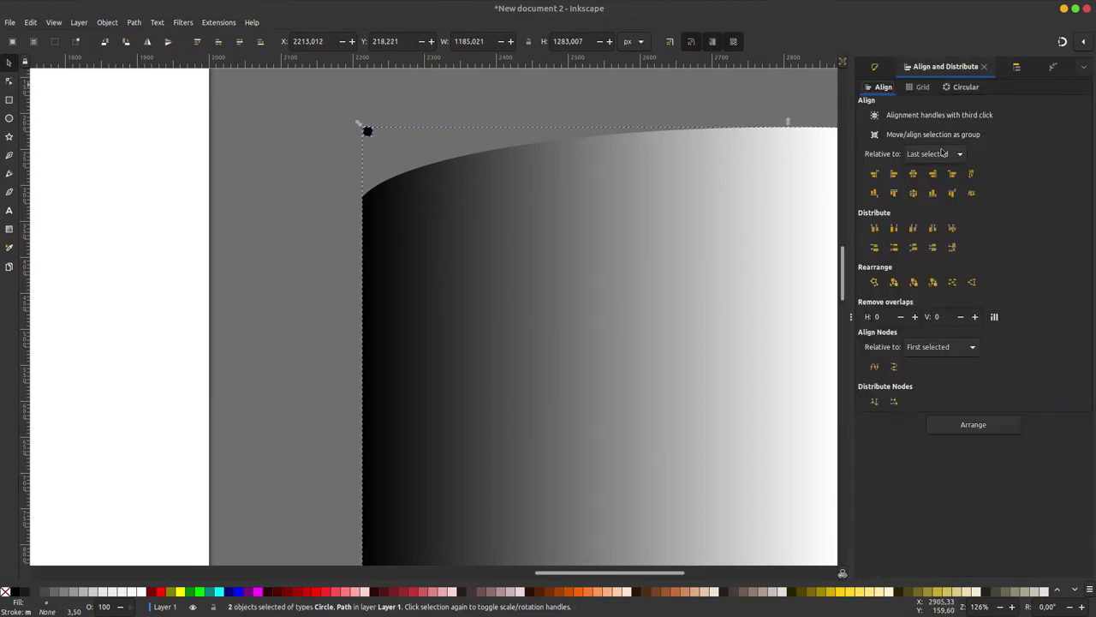
left_click(893, 195)
key("Escape")
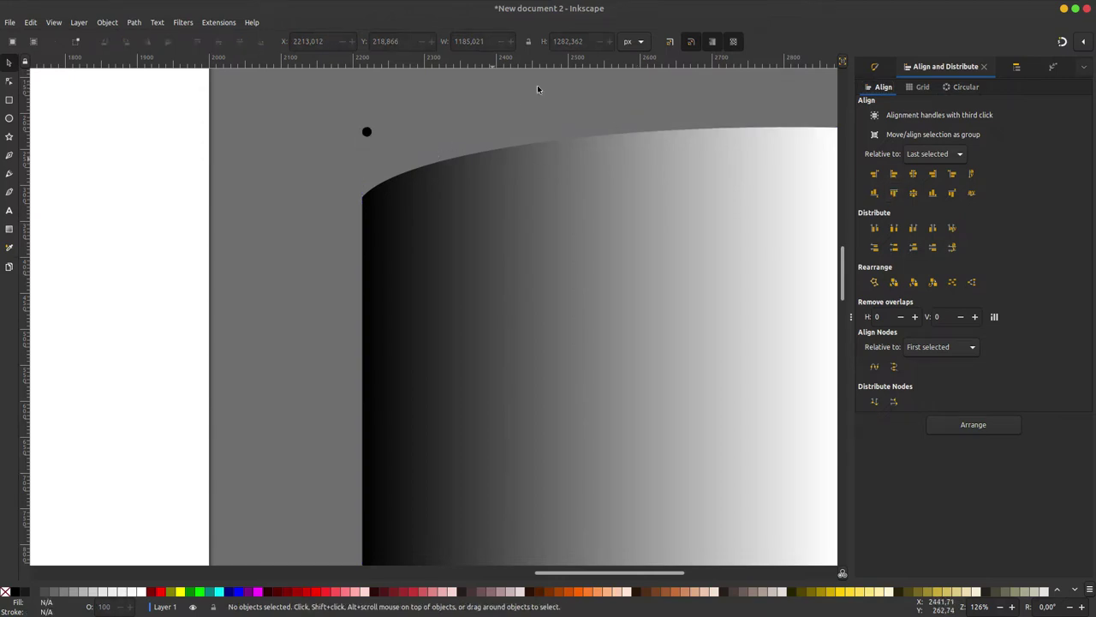
Reselect the tiny dot on its own to prepare it for cloning
scroll(538, 86, "down", 2)
scroll(558, 212, "down", 1)
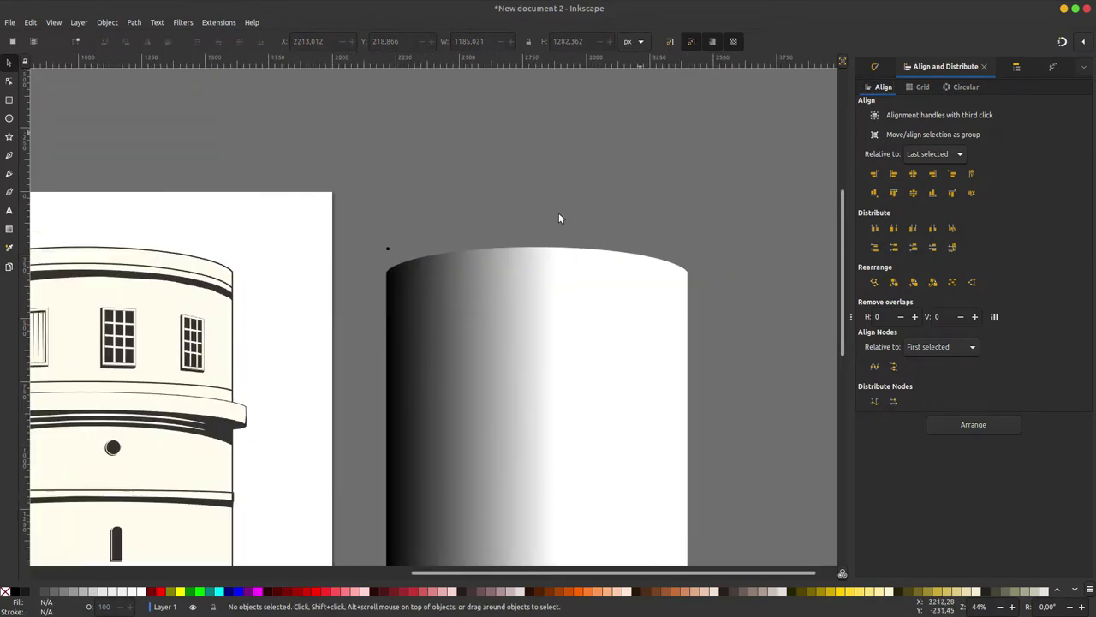
scroll(369, 184, "down", 2)
left_click(319, 158)
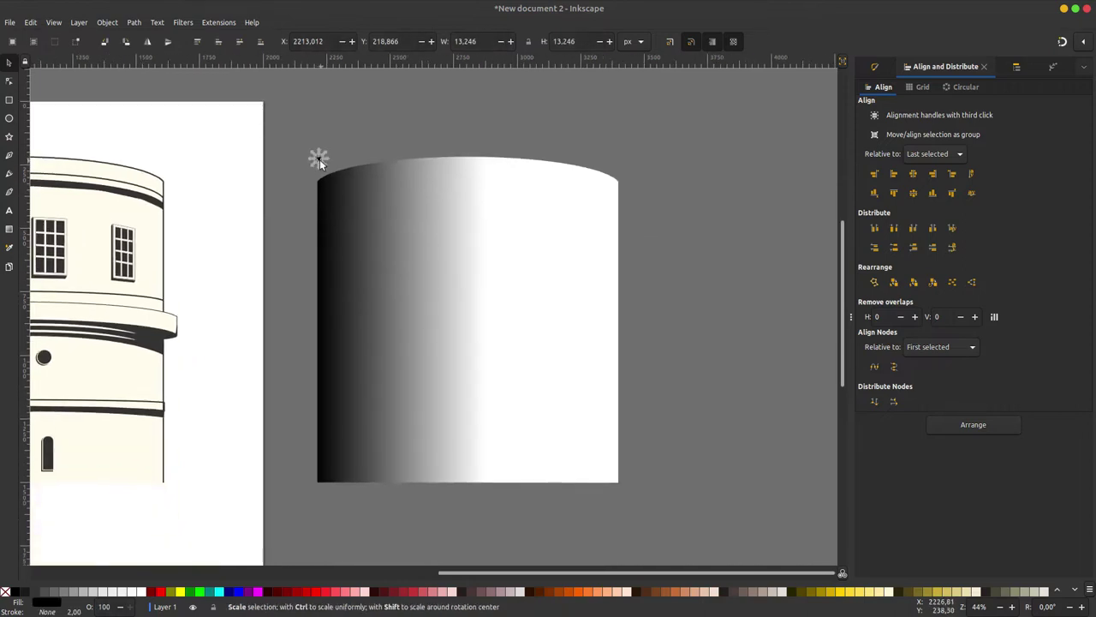
left_click(31, 23)
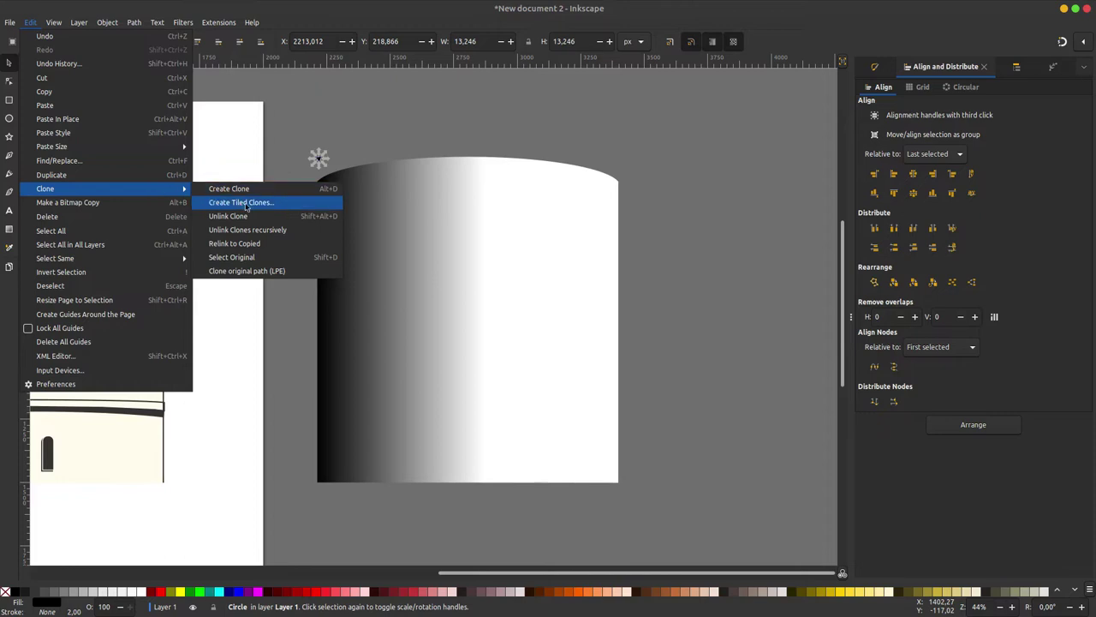
In Create Tiled Clones, enable tracing the drawing with Color, Presence and Size for the dot
left_click(373, 215)
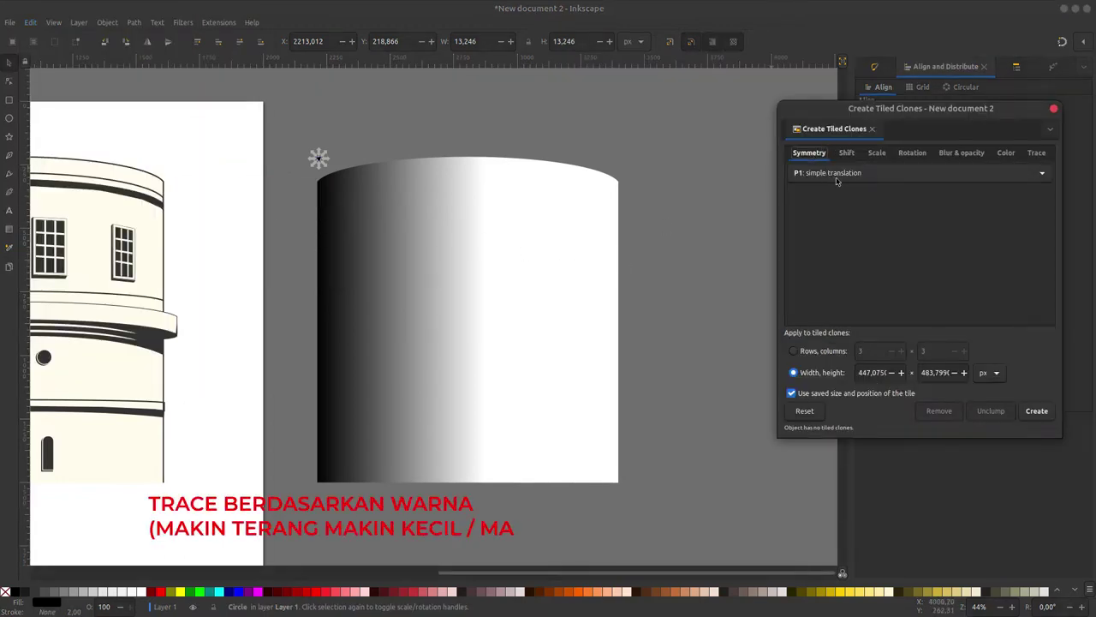
left_click(1036, 154)
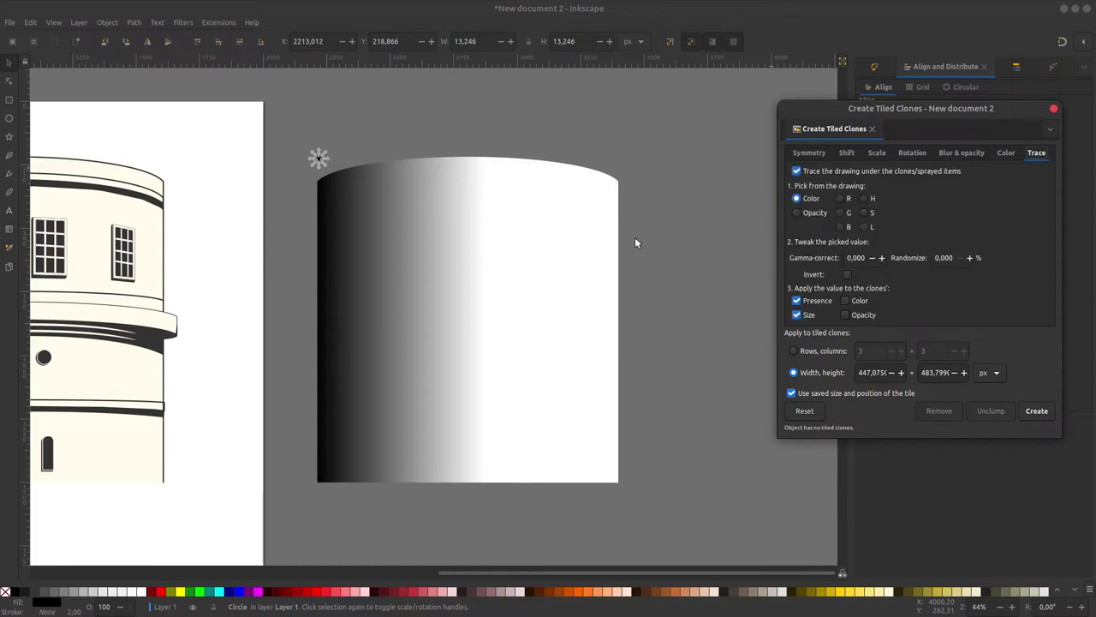
left_click(591, 279)
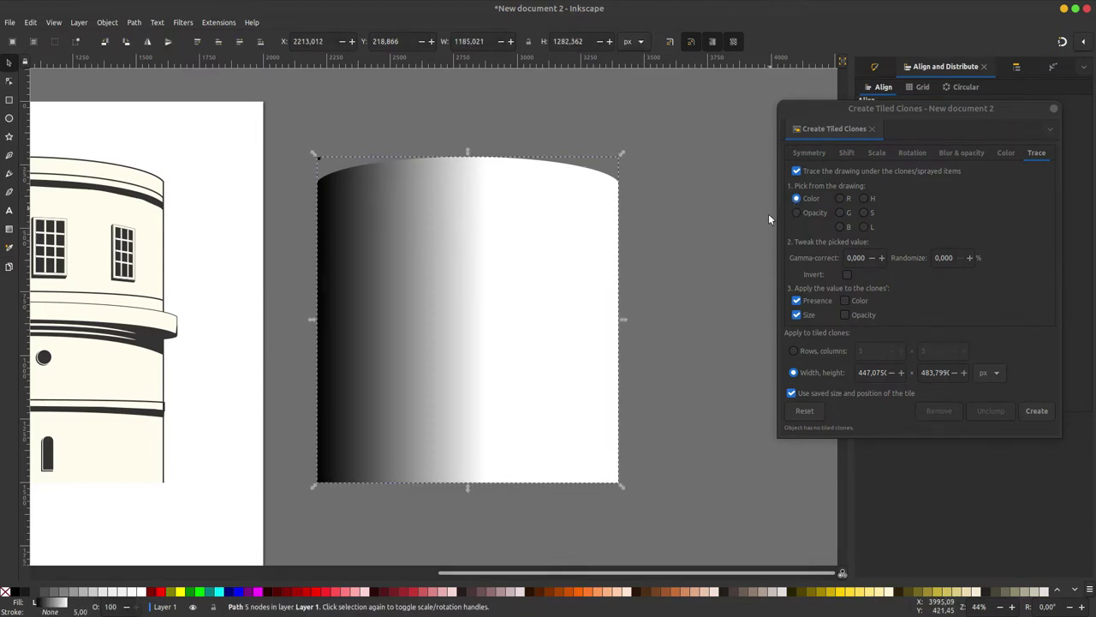
key("Tab")
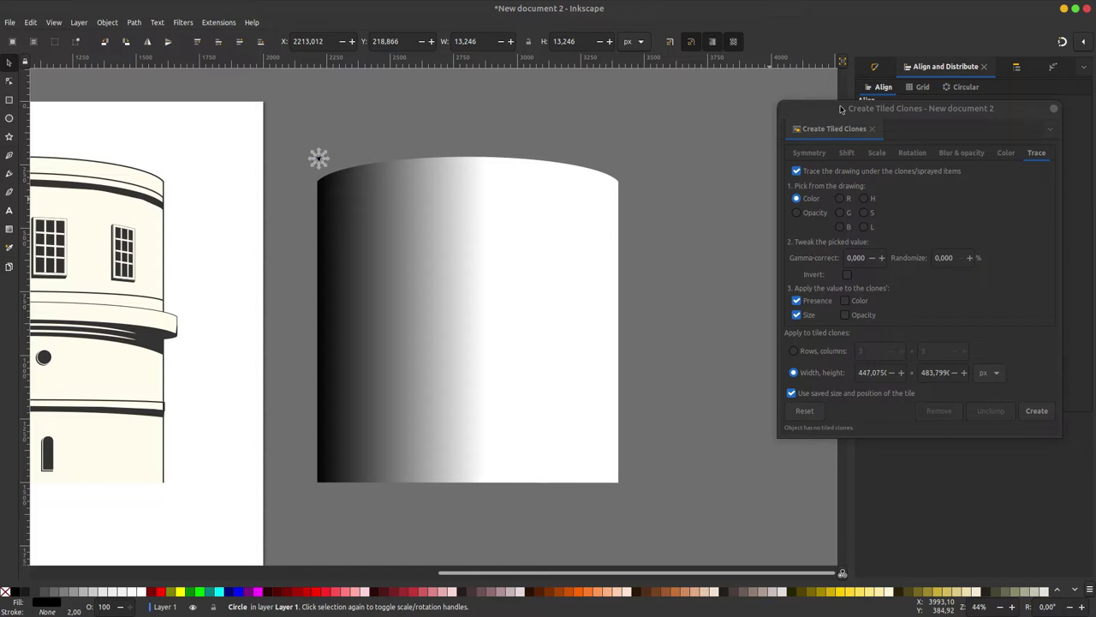
left_click_drag(841, 109, 842, 108)
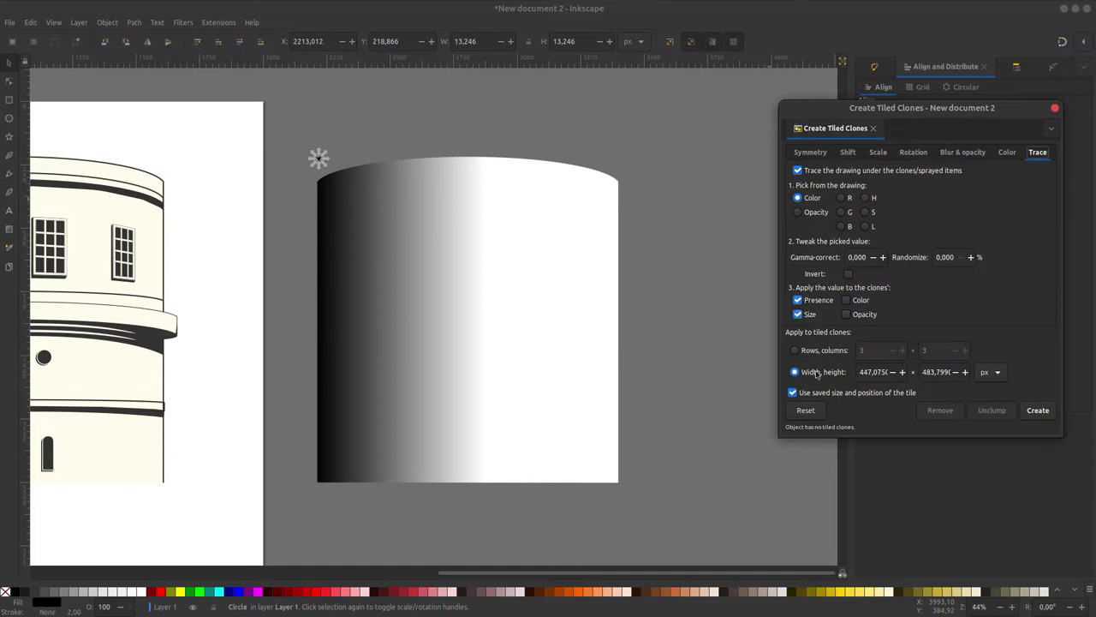
Copy the cylinder's width, 1185.021 px, into the Tiled Clones width field
left_click(531, 283)
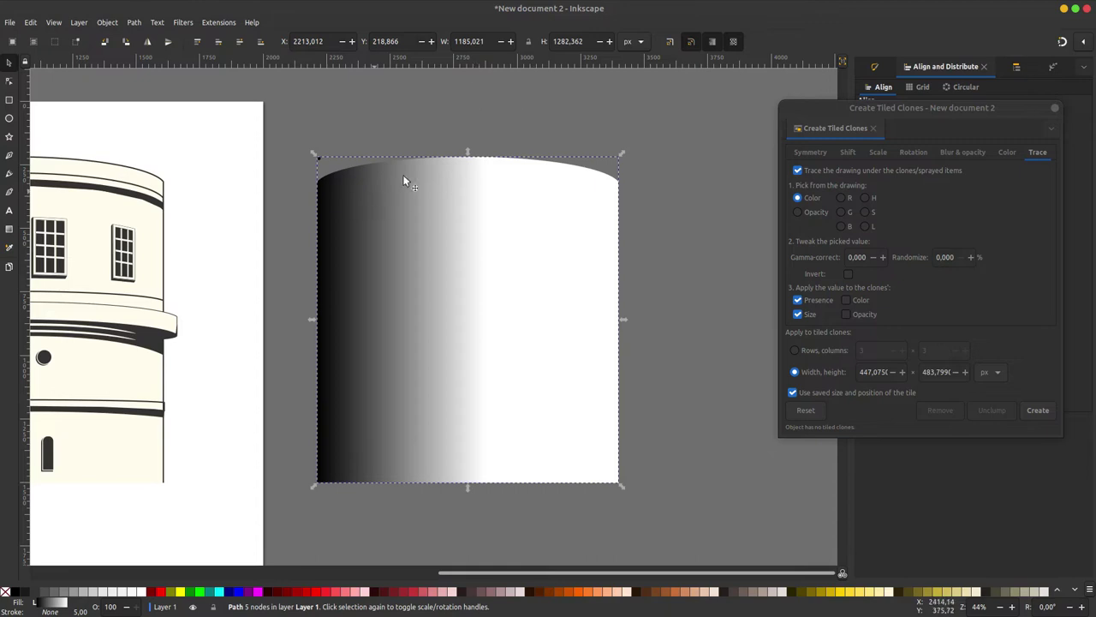
double_click(471, 43)
key("ctrl+c")
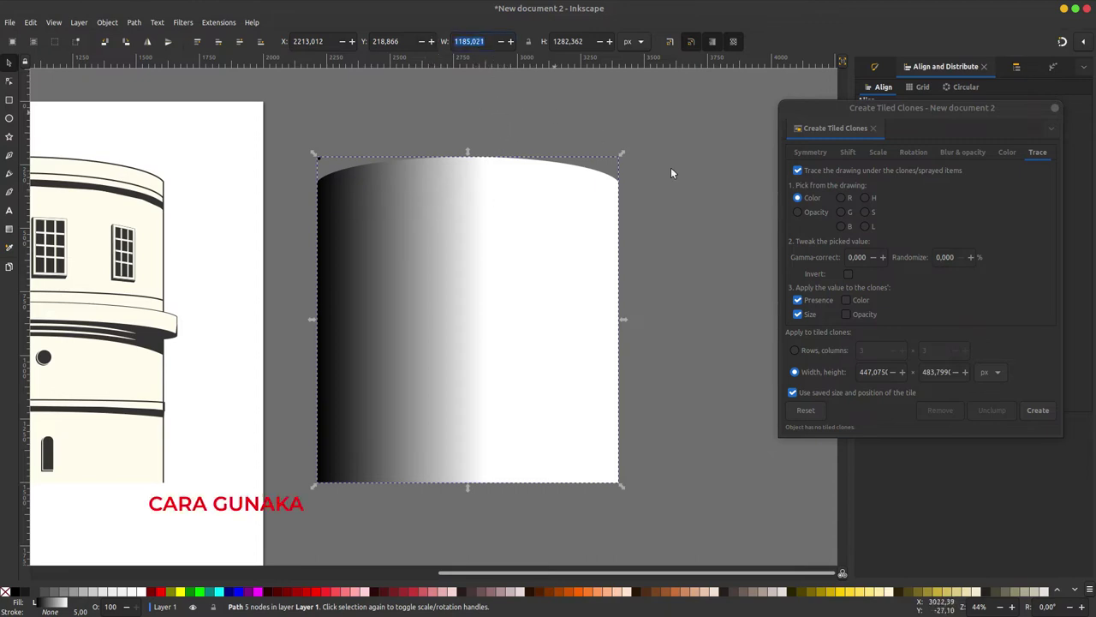
left_click(900, 374)
left_click(891, 374)
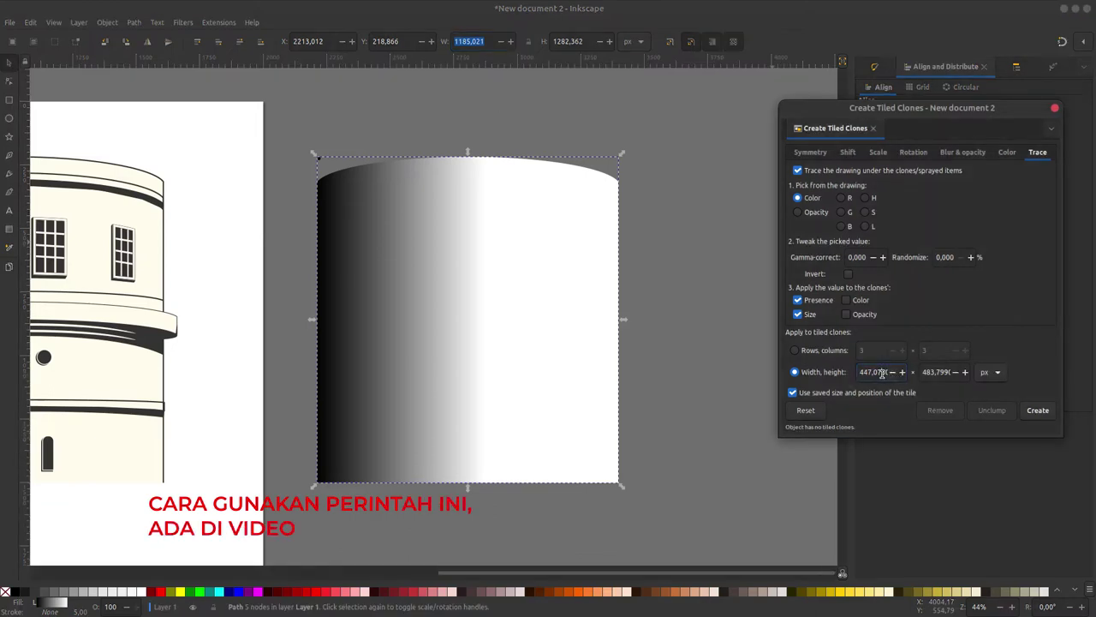
key("ctrl+v")
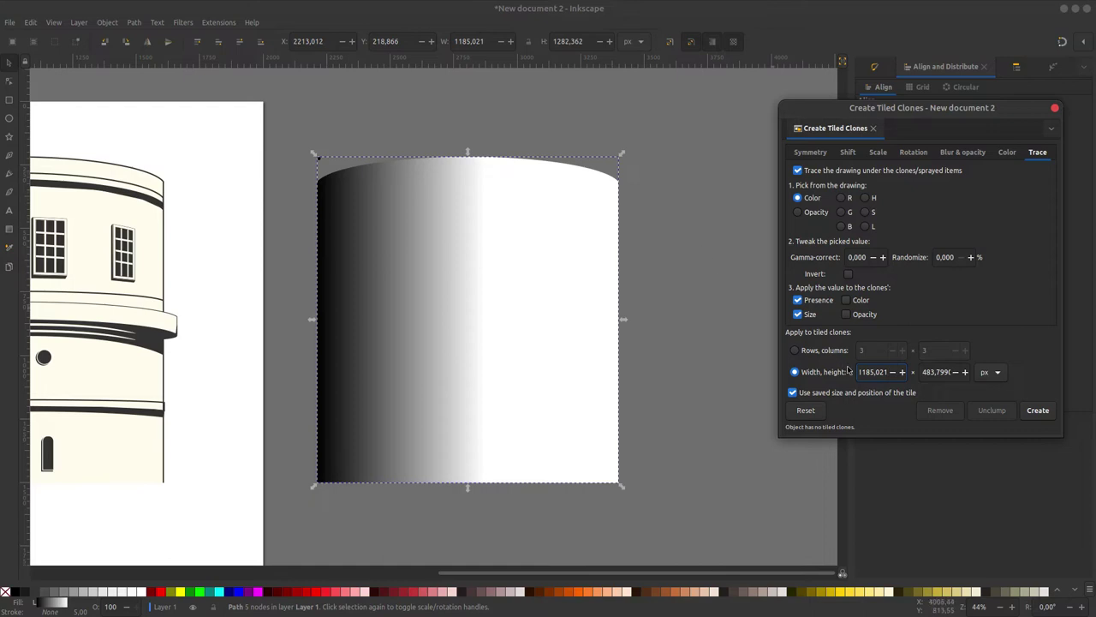
Set the tile height to 1282.362 px and generate the 2480 traced dot clones
left_click_drag(592, 41, 544, 43)
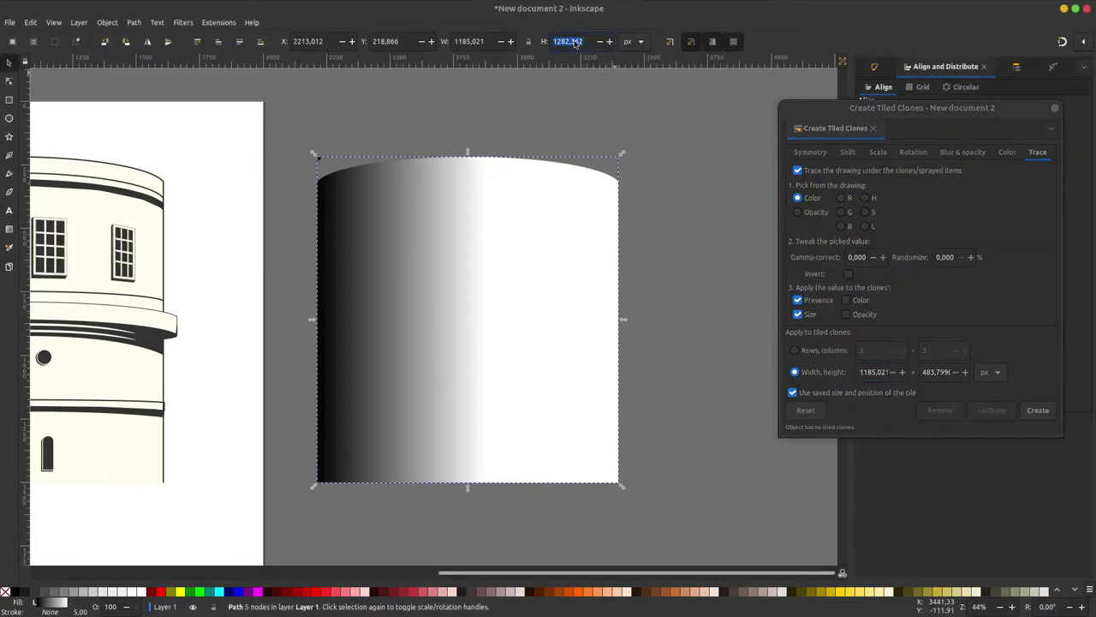
right_click(576, 42)
key("Escape")
left_click(582, 41)
double_click(585, 41)
key("ctrl+c")
left_click(939, 374)
double_click(939, 373)
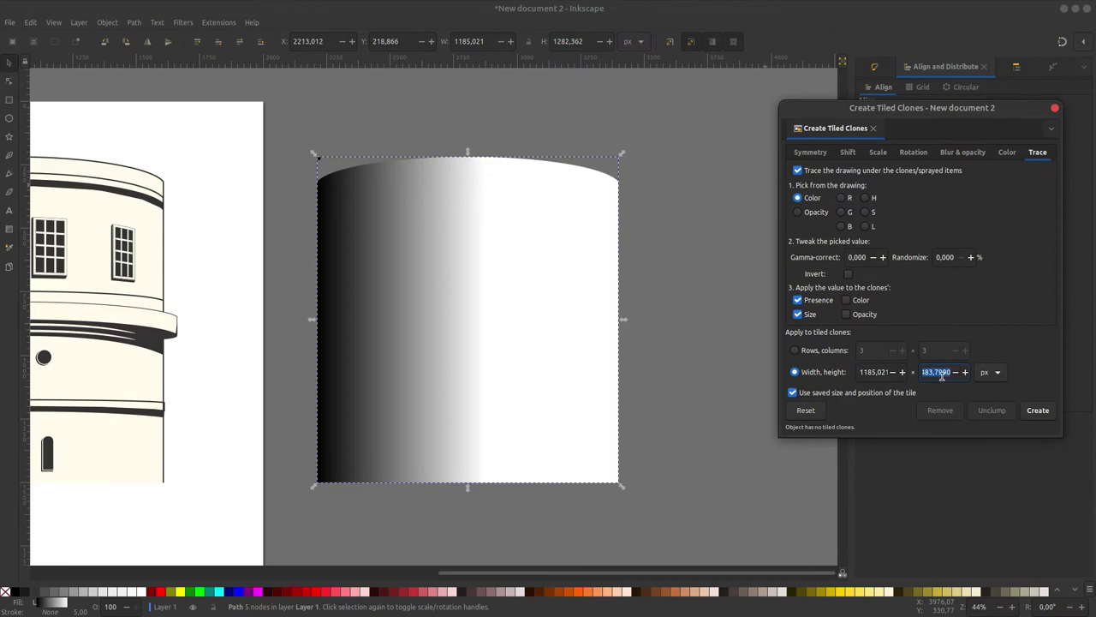
key("ctrl+v")
left_click(318, 161)
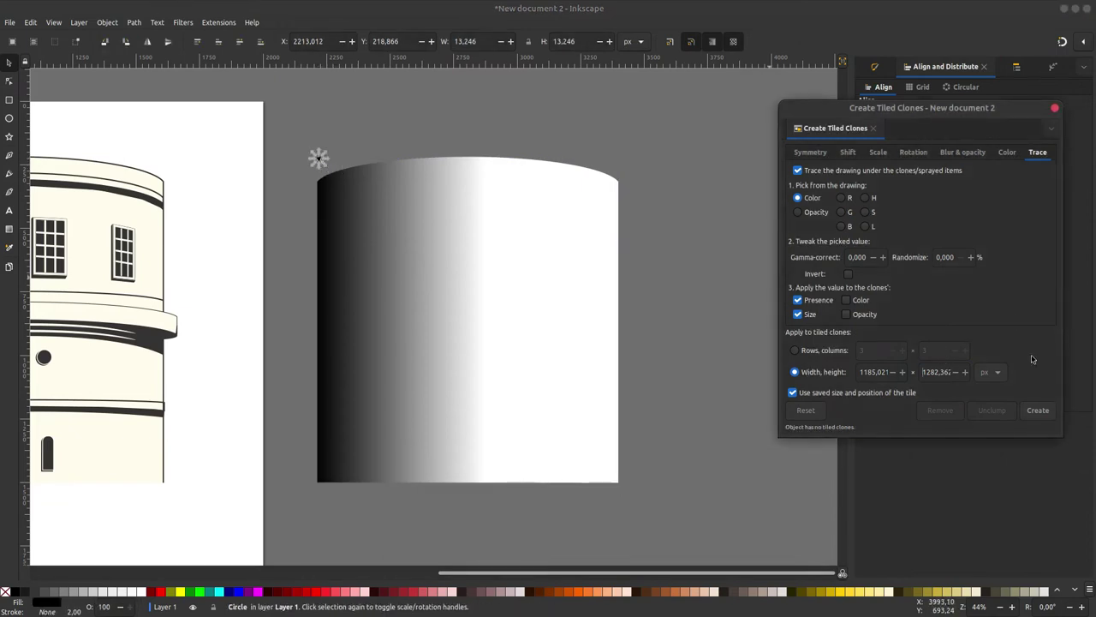
left_click(1038, 409)
Union the left-side dot clones into a single 9703-node halftone path and select it
left_click_drag(492, 97, 291, 484)
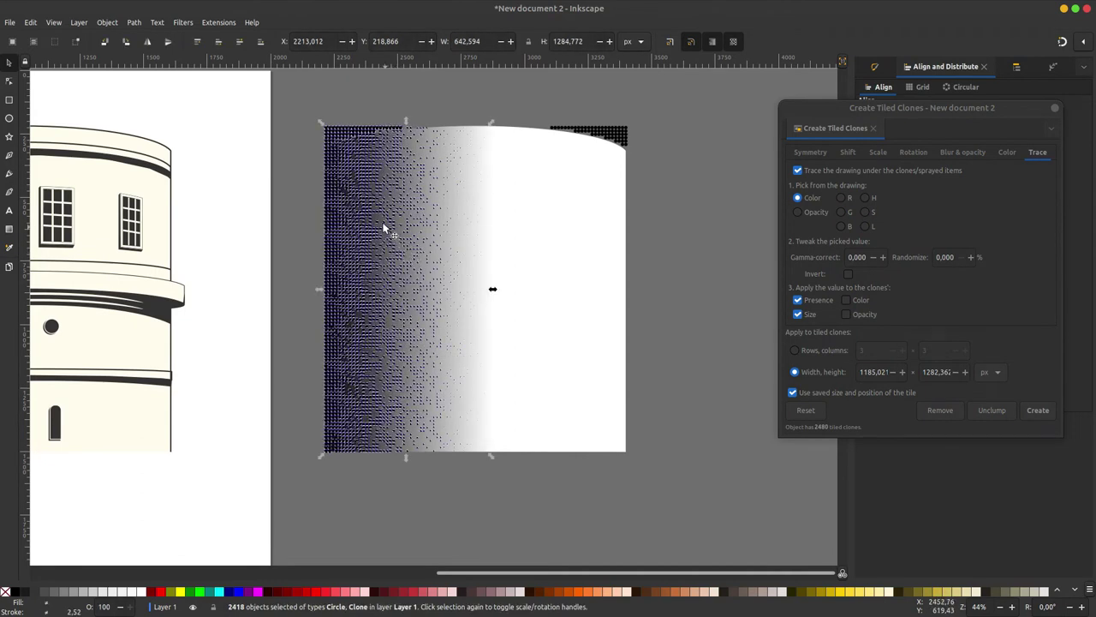
left_click(134, 23)
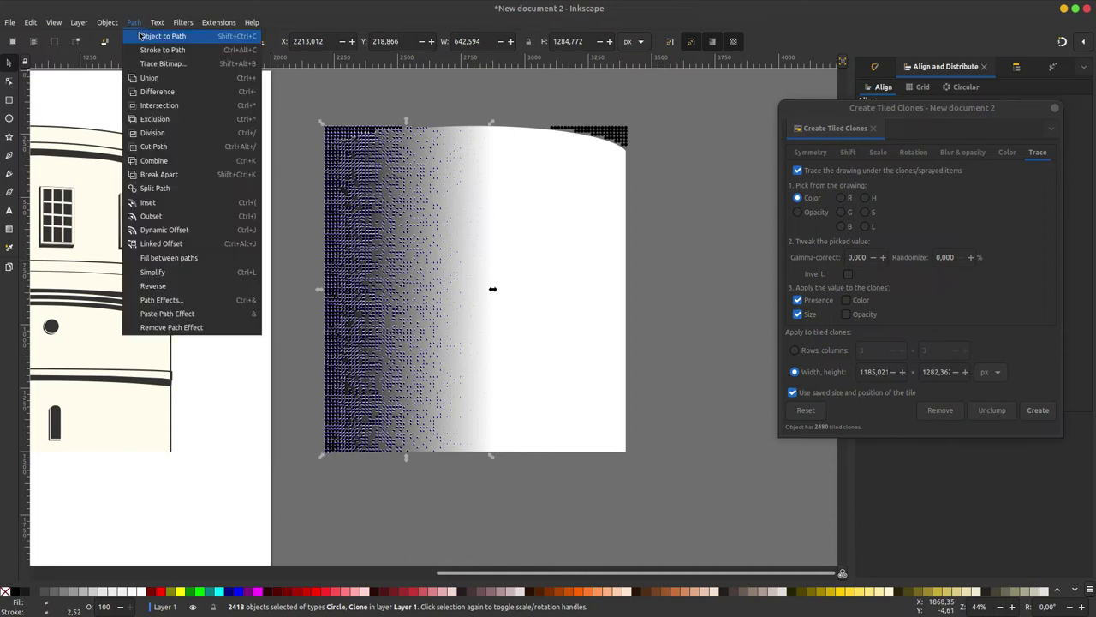
left_click(169, 78)
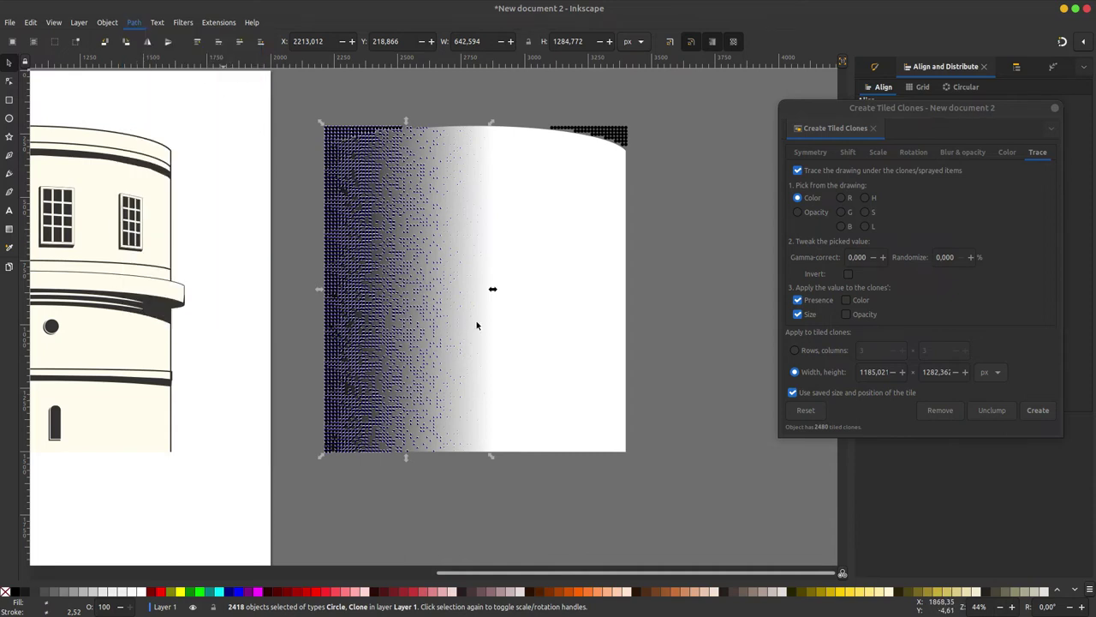
left_click(601, 101)
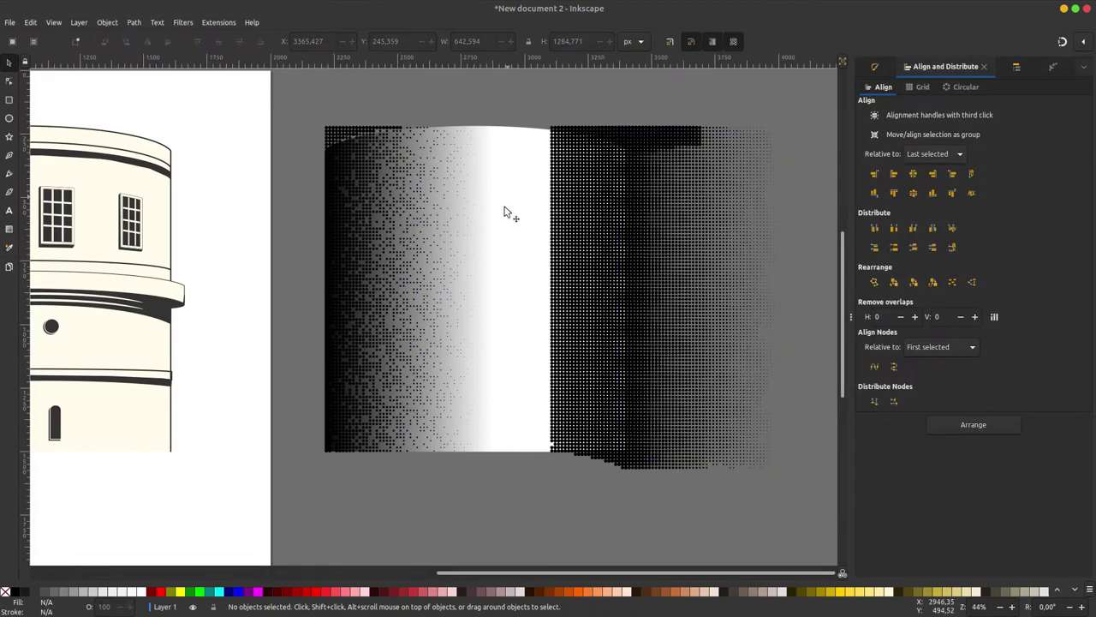
scroll(582, 226, "up", 1)
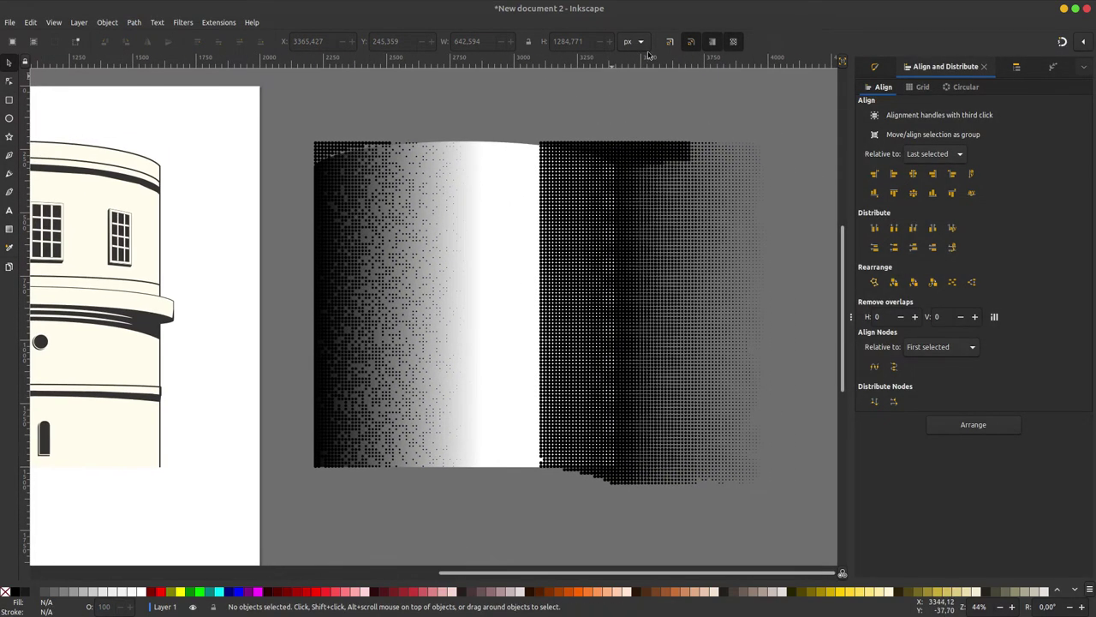
key("minus")
left_click(390, 282)
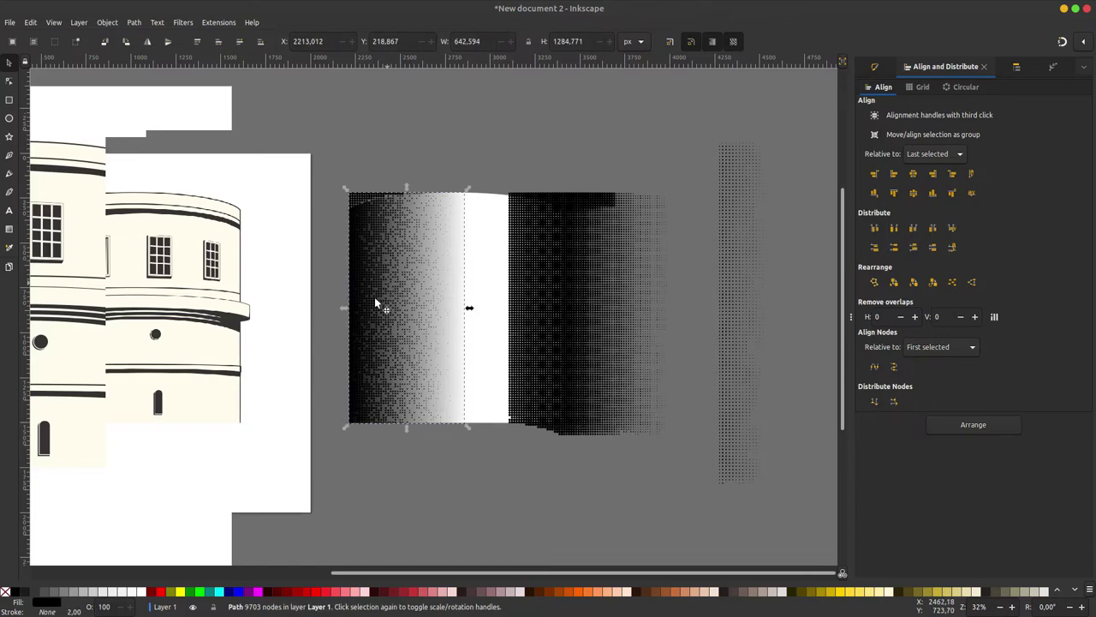
Move the halftone dot path onto the water tower, lined up with its left edge
scroll(625, 202, "left", 3)
scroll(603, 203, "down", 1)
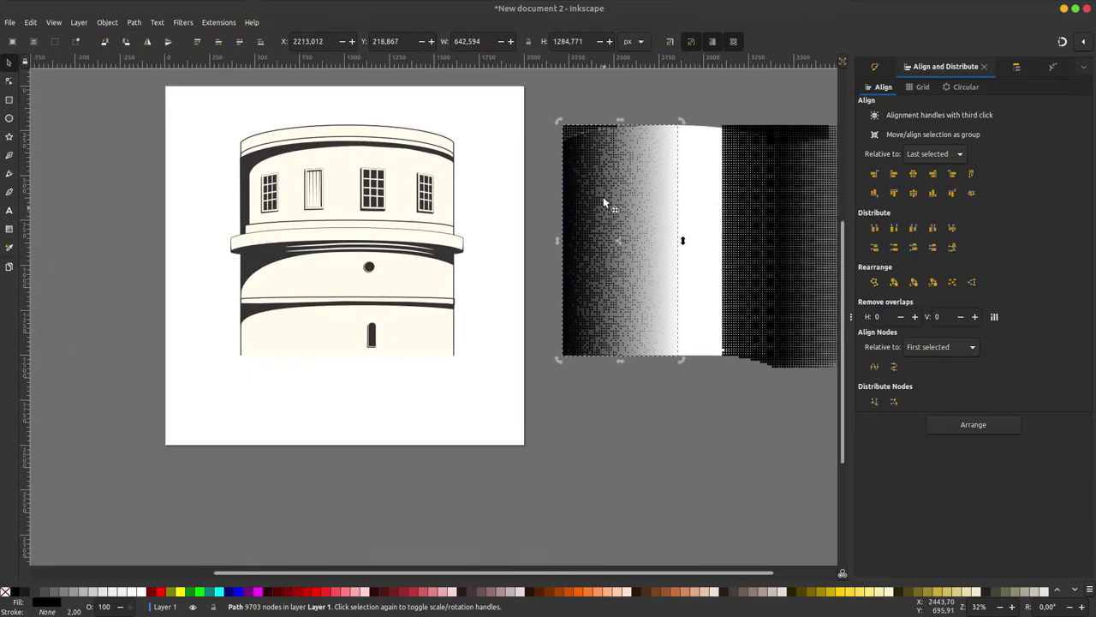
left_click_drag(585, 192, 261, 192)
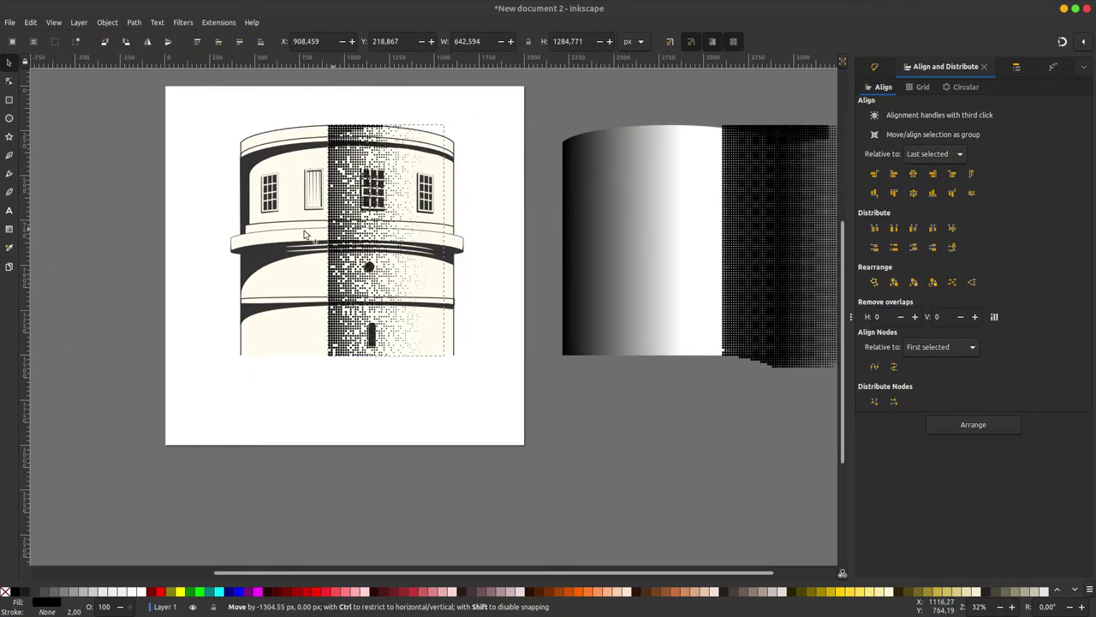
left_click_drag(287, 247, 290, 248)
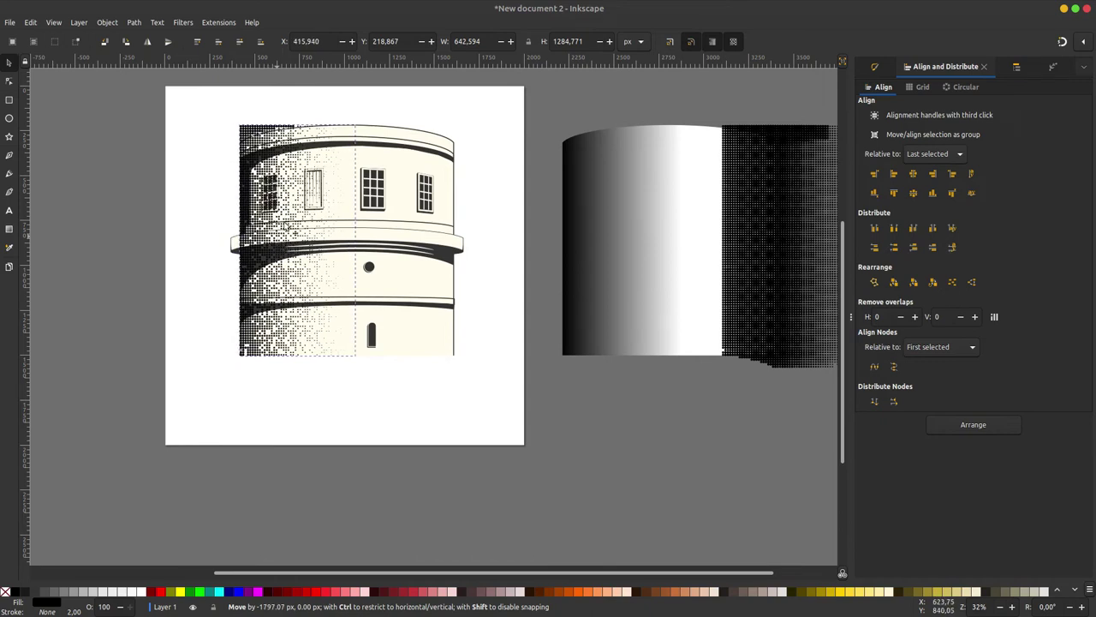
left_click_drag(408, 307, 411, 310)
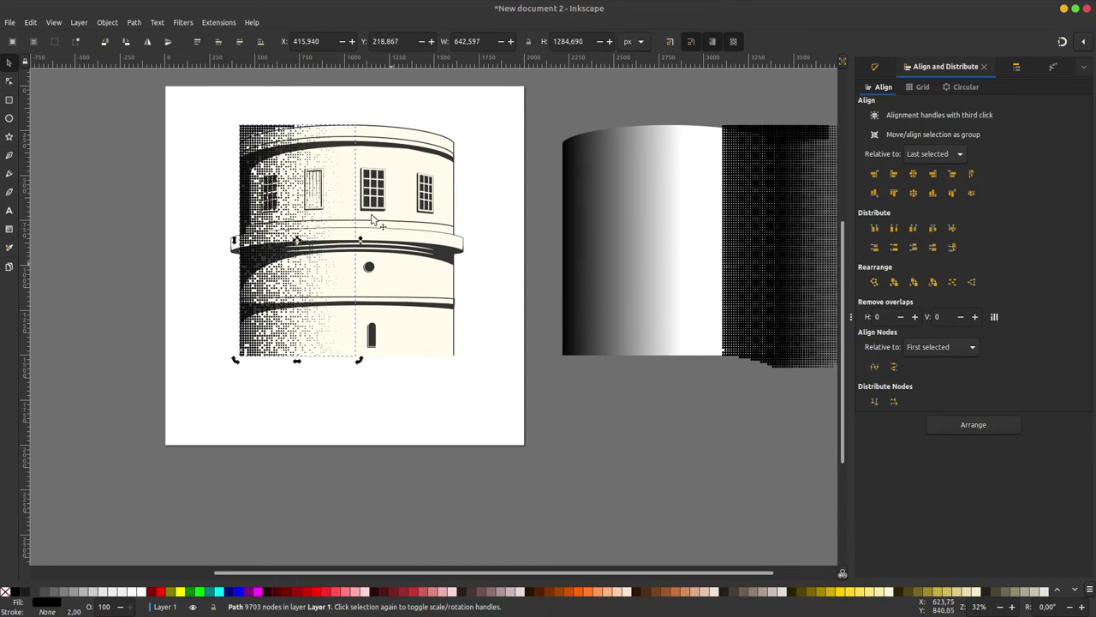
Raise the cream tower body shape to the top of the stack
scroll(415, 317, "left", 2)
scroll(415, 317, "up", 1)
left_click(470, 361)
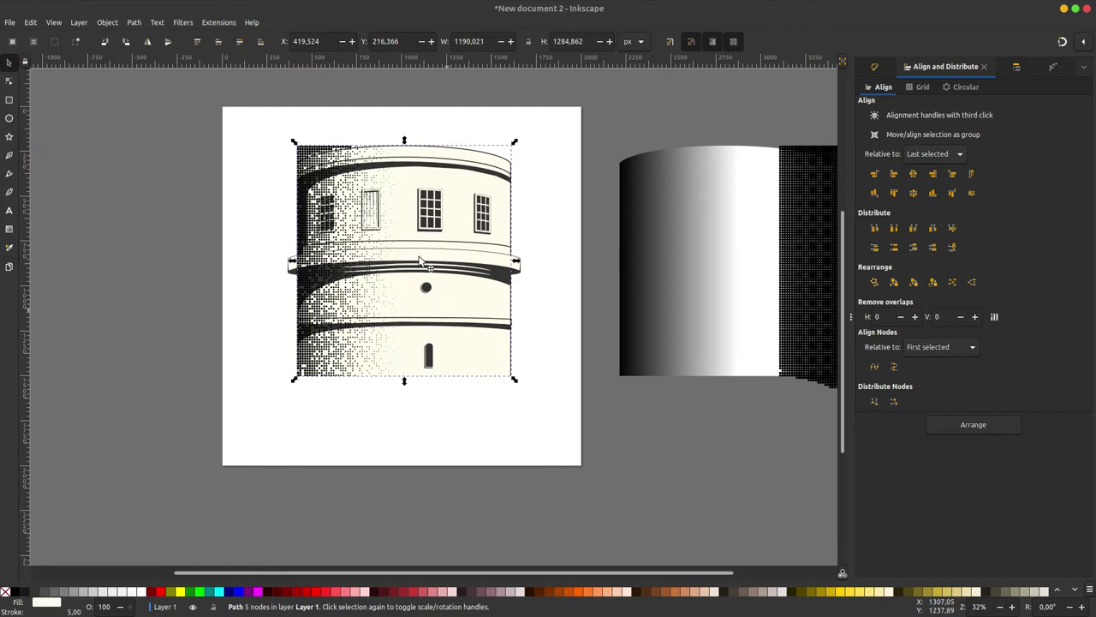
scroll(308, 156, "up", 1)
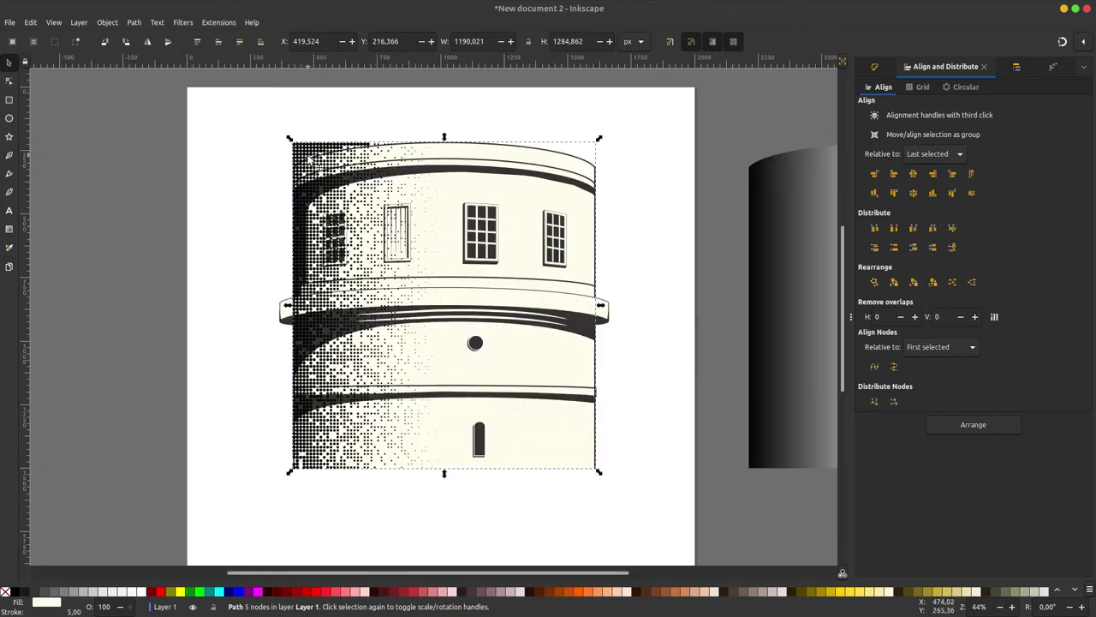
key("Home")
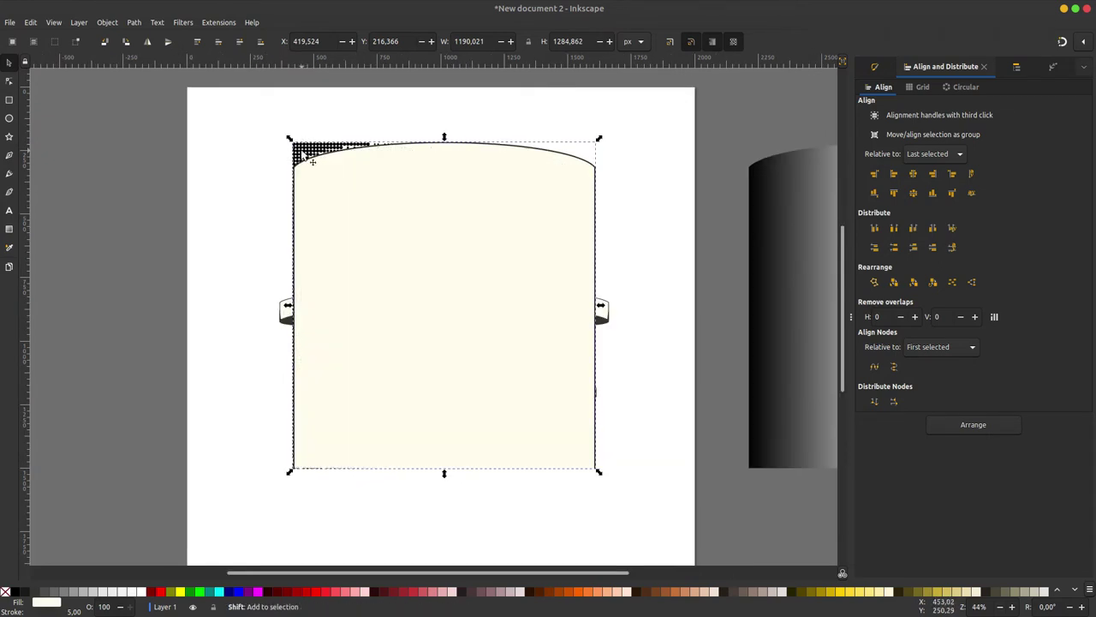
Trim the halftone dots to the tower body outline with Path > Difference
left_click(299, 163, "shift")
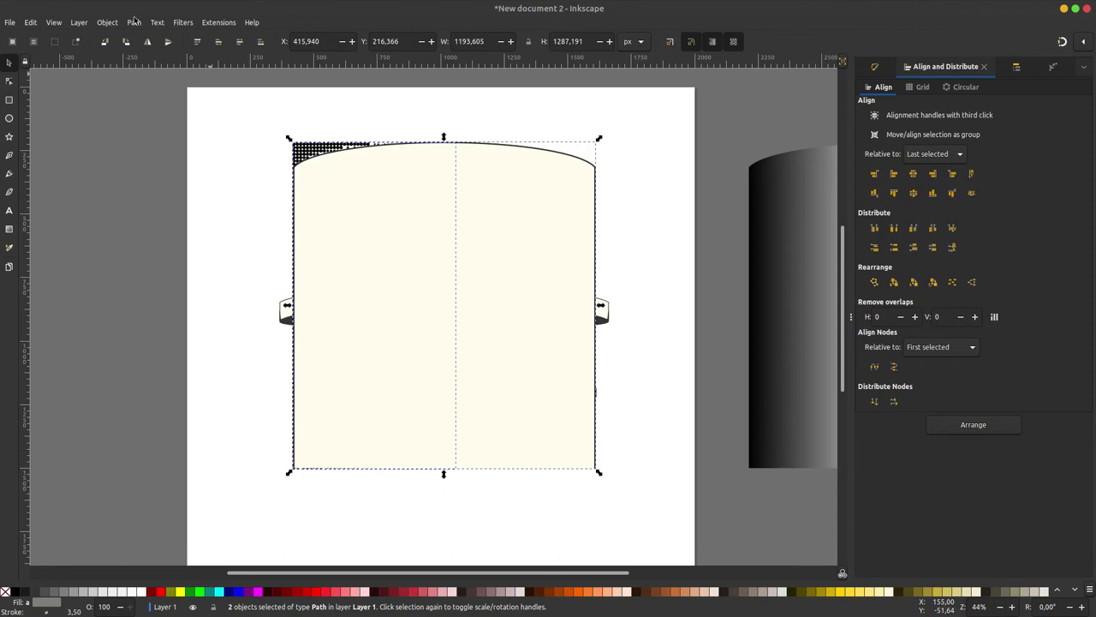
left_click(134, 22)
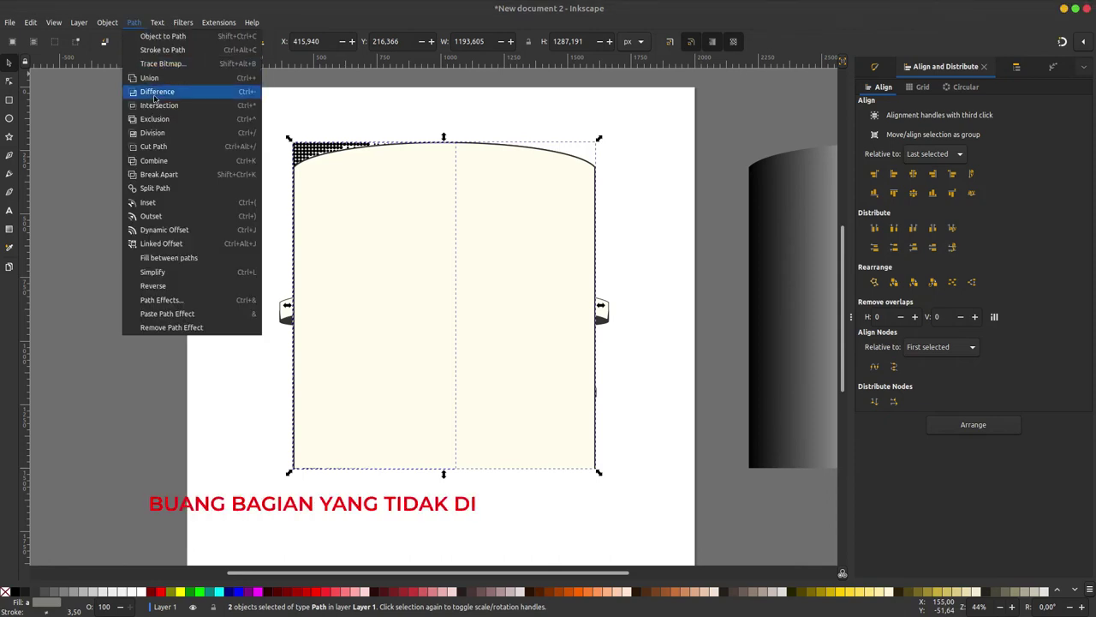
left_click(157, 92)
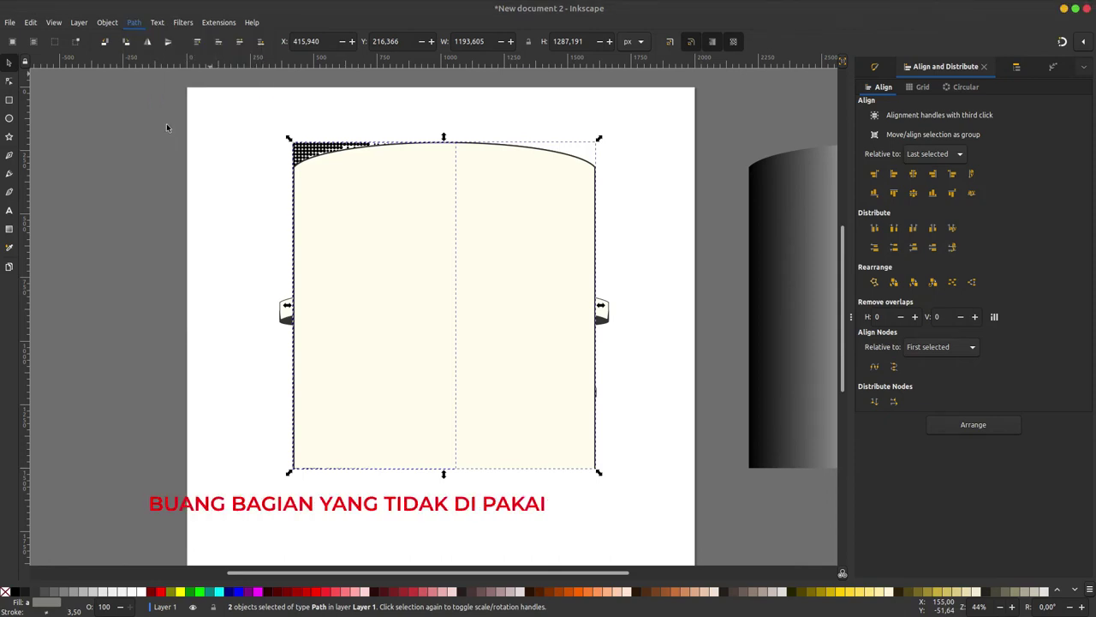
left_click(133, 251)
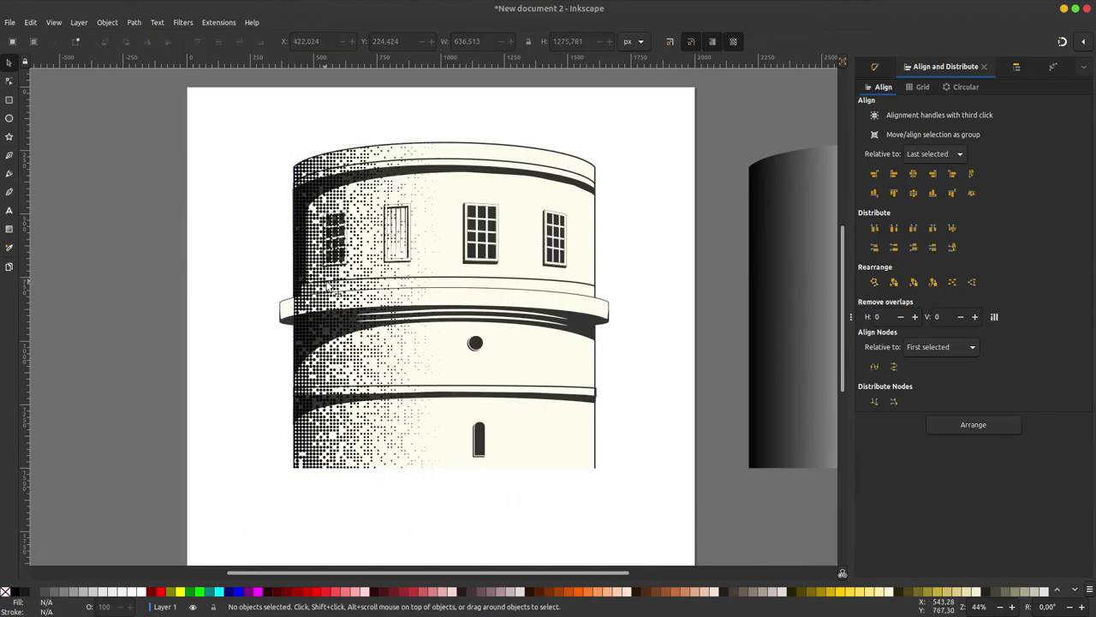
Send the trimmed halftone to the bottom, then raise it one level above the body fill
left_click(330, 290)
left_click(257, 49)
left_click(218, 49)
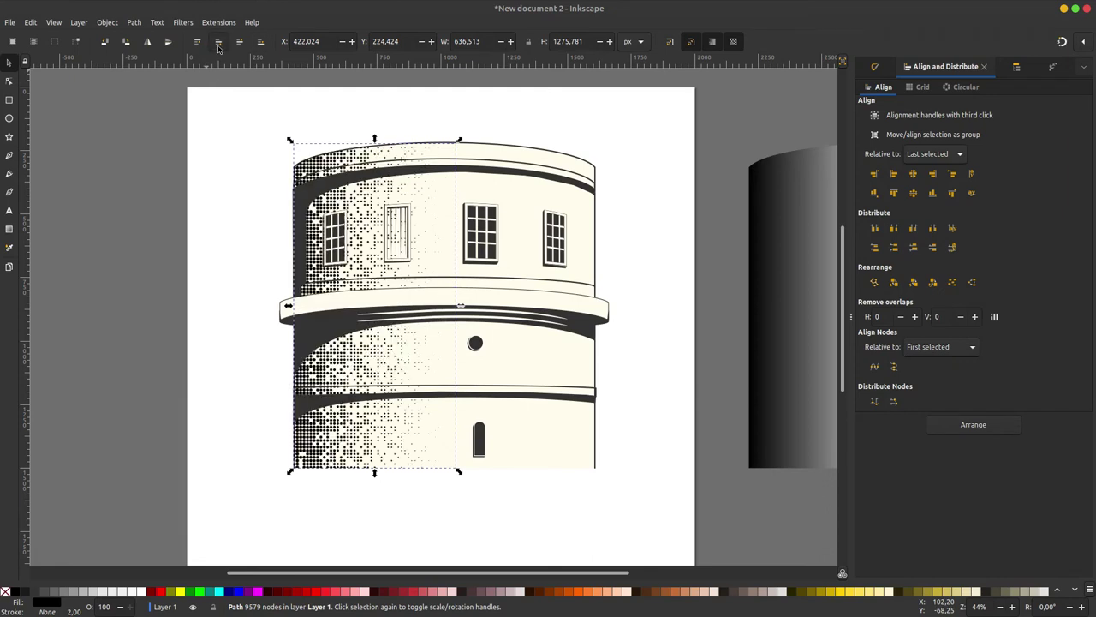
left_click(162, 167)
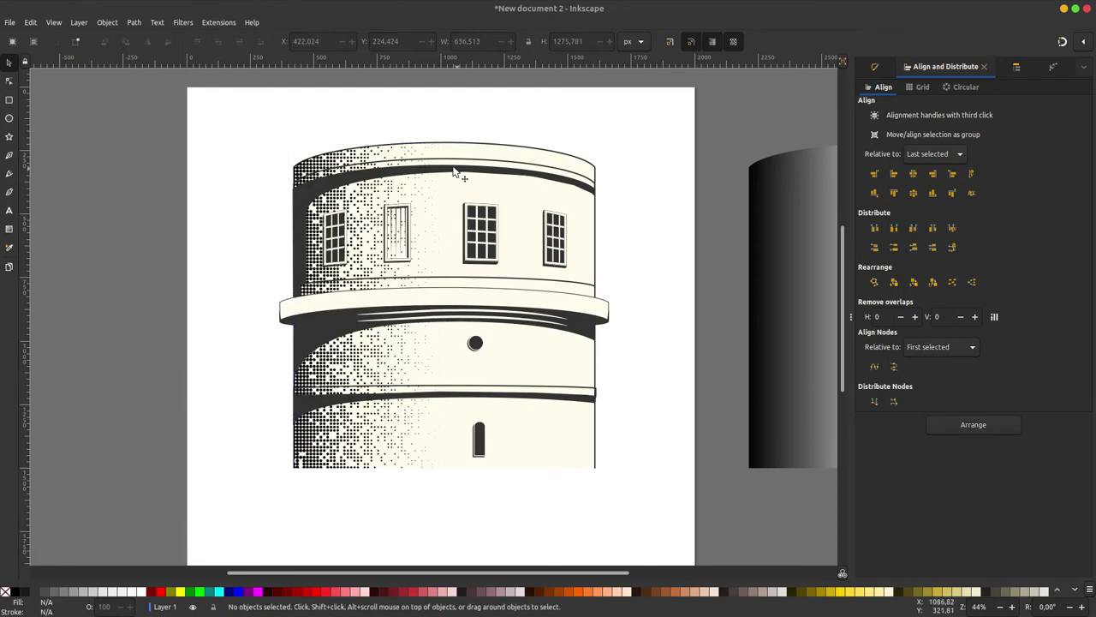
left_click(9, 156)
Draw a closed shape over the upper-left dark band and cut it out of the halftone dots
scroll(333, 182, "up", 2)
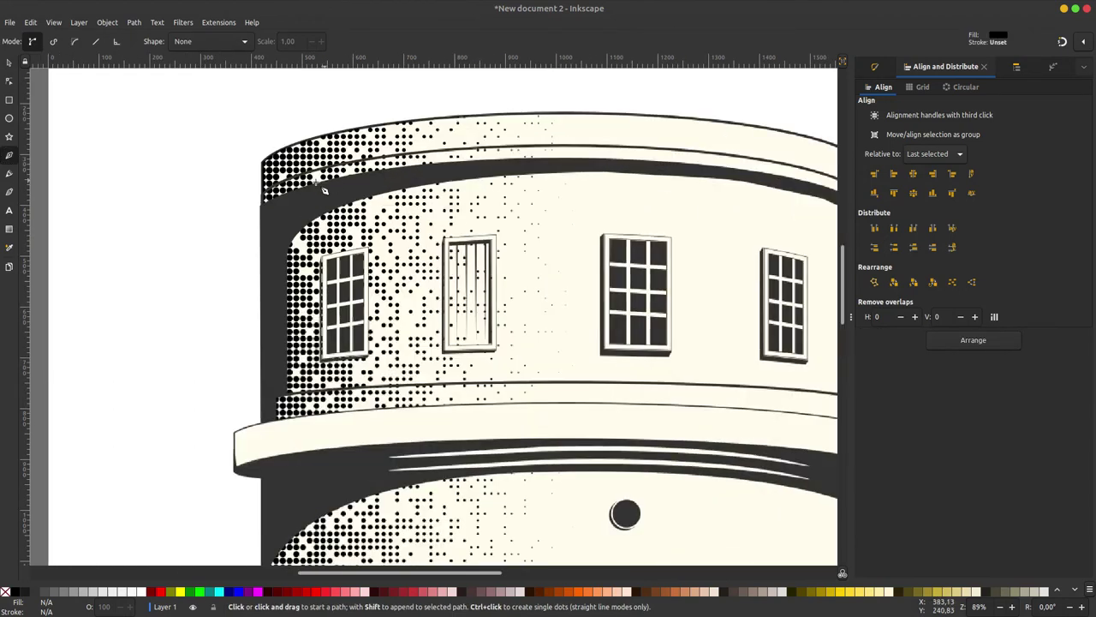
left_click(9, 62)
left_click(265, 178)
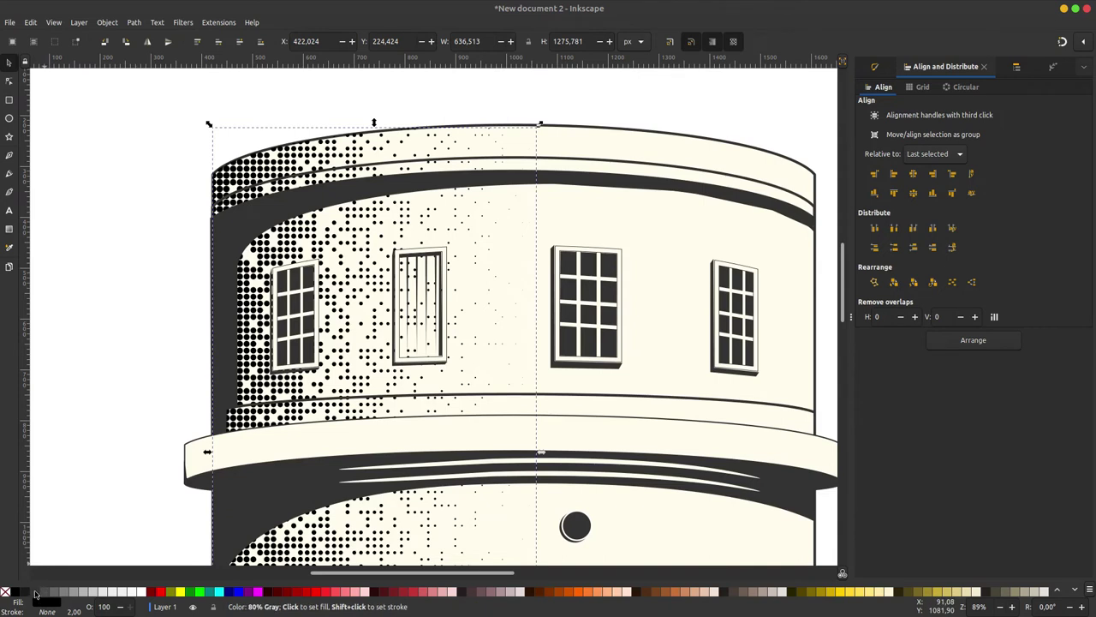
left_click(9, 155)
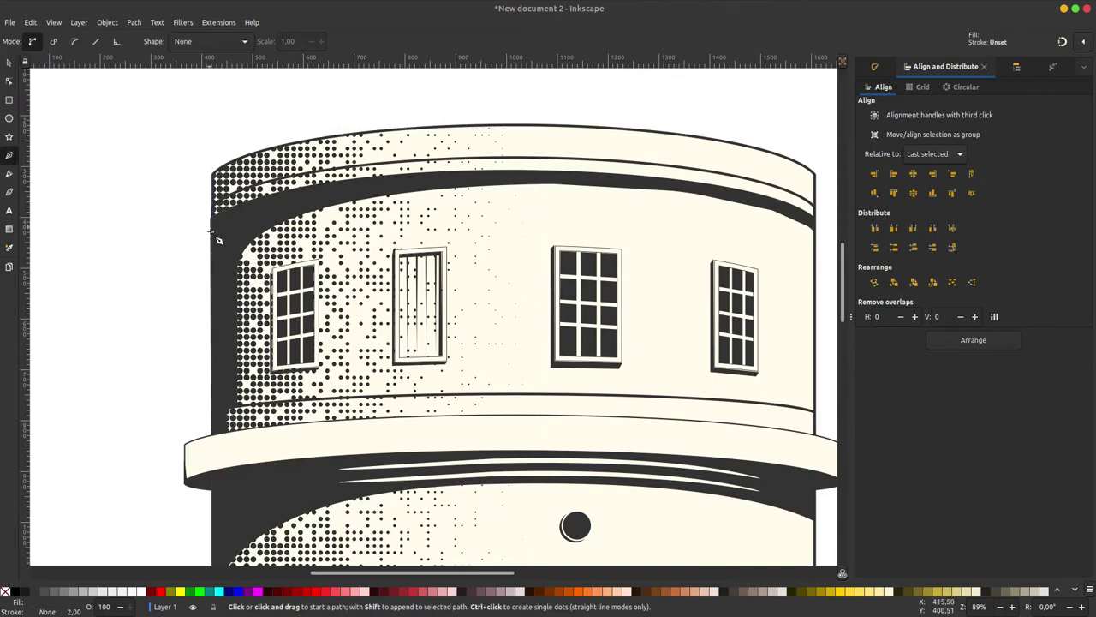
left_click(215, 206)
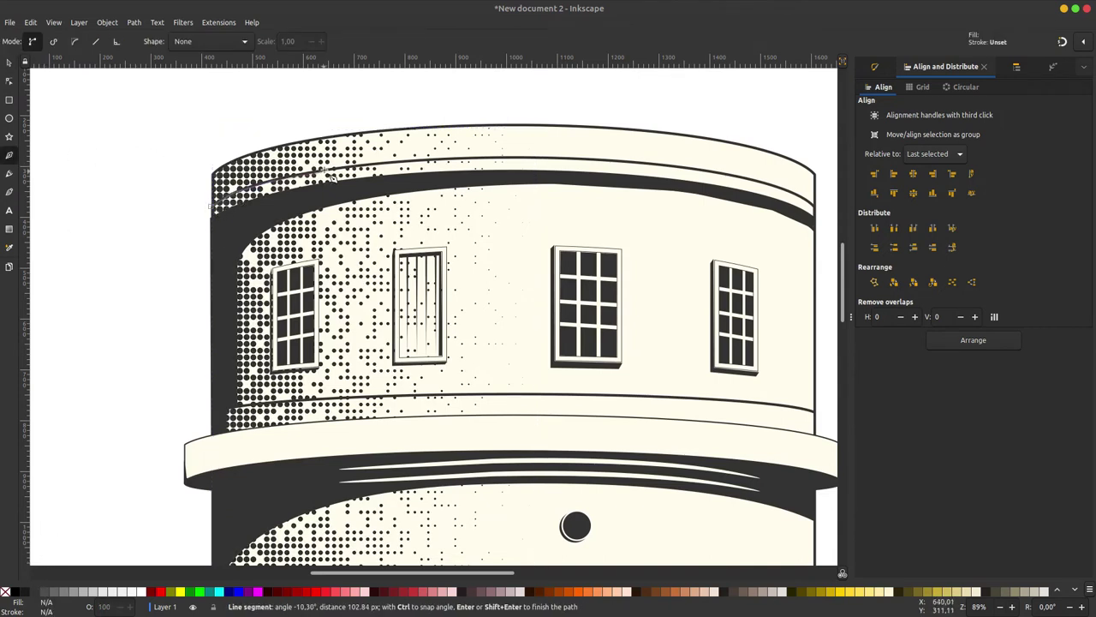
left_click(530, 160)
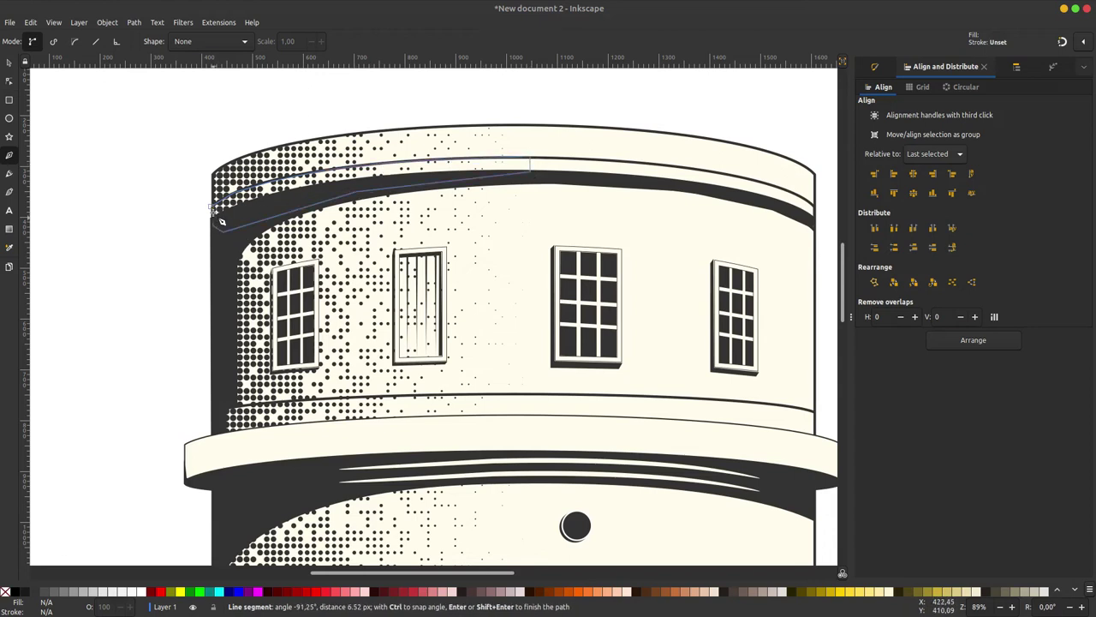
left_click(215, 208)
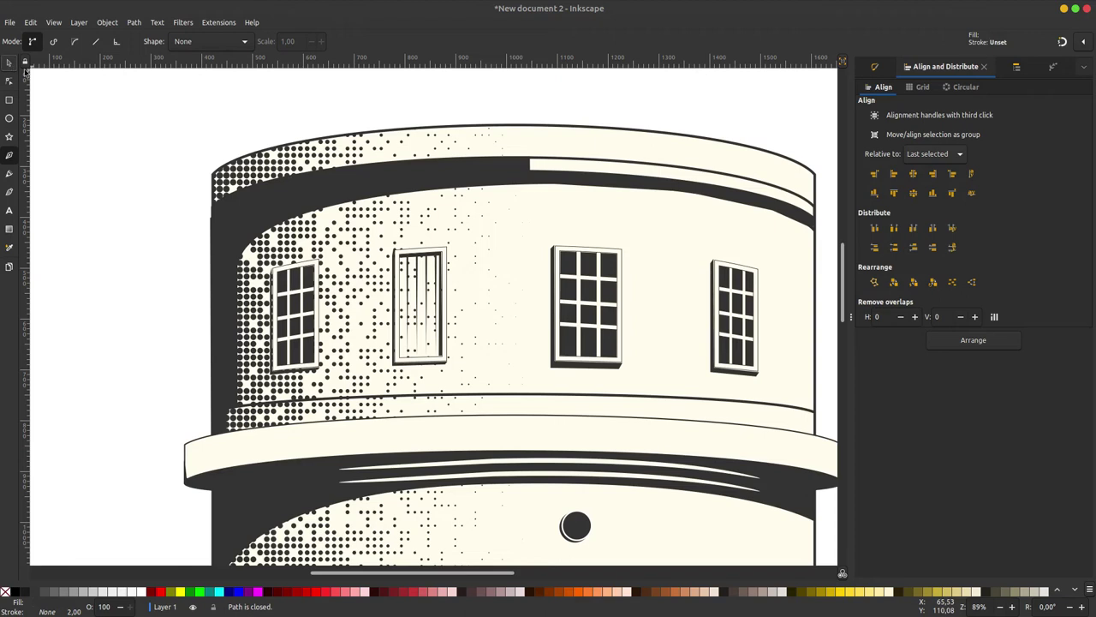
key("s")
left_click(355, 148, "shift")
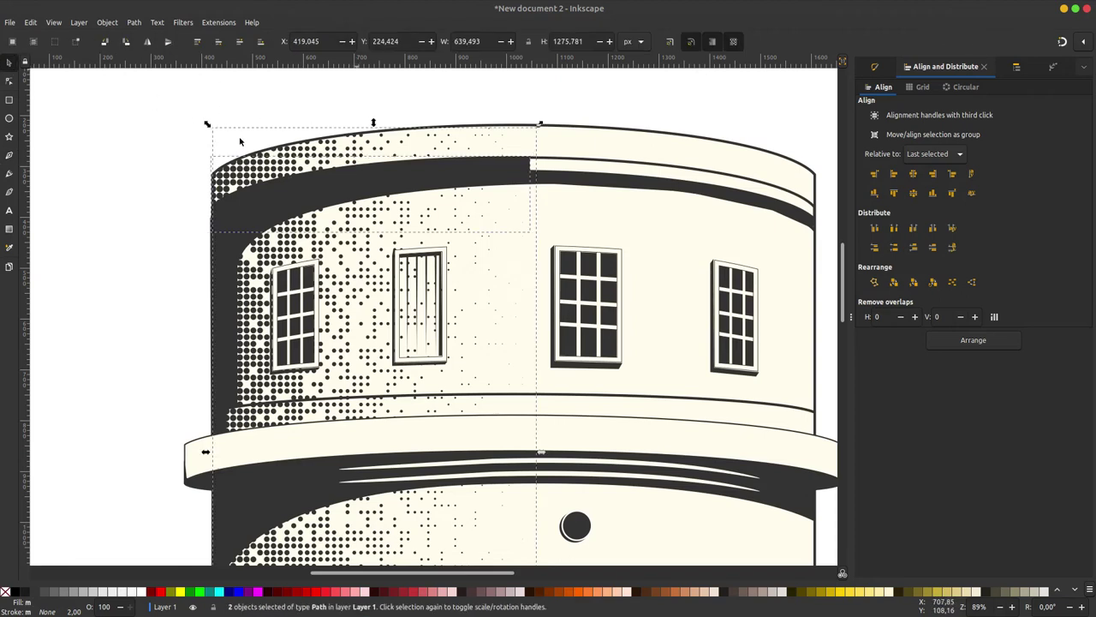
left_click(437, 104)
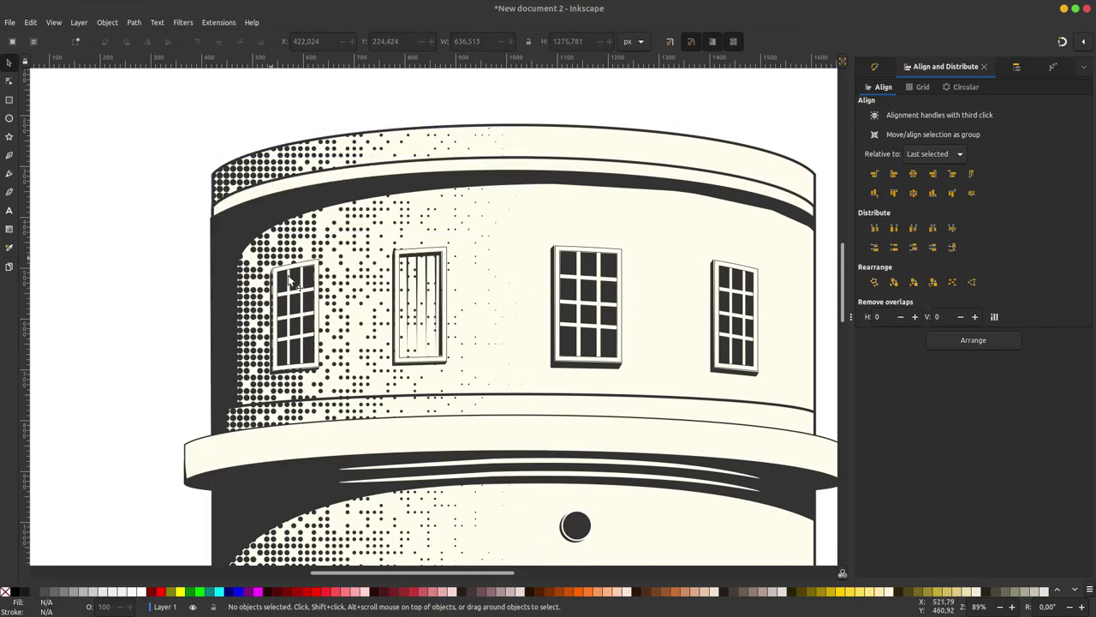
Draw a rectangle over the left part of the middle dark band, raising its top edge slightly
scroll(157, 182, "down", 4)
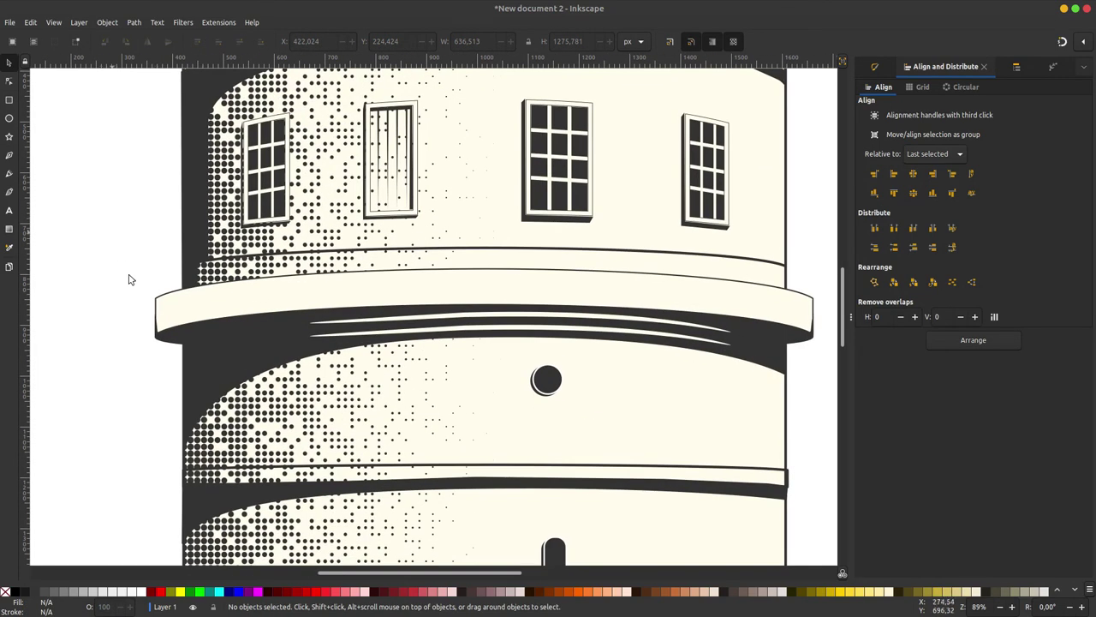
scroll(130, 279, "down", 4)
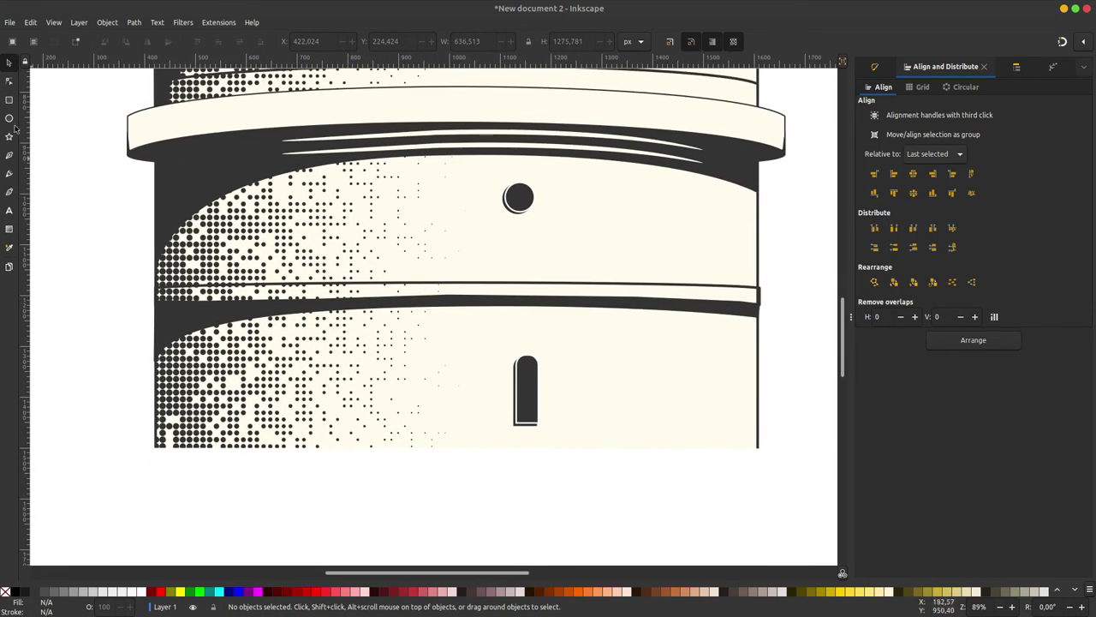
left_click(9, 100)
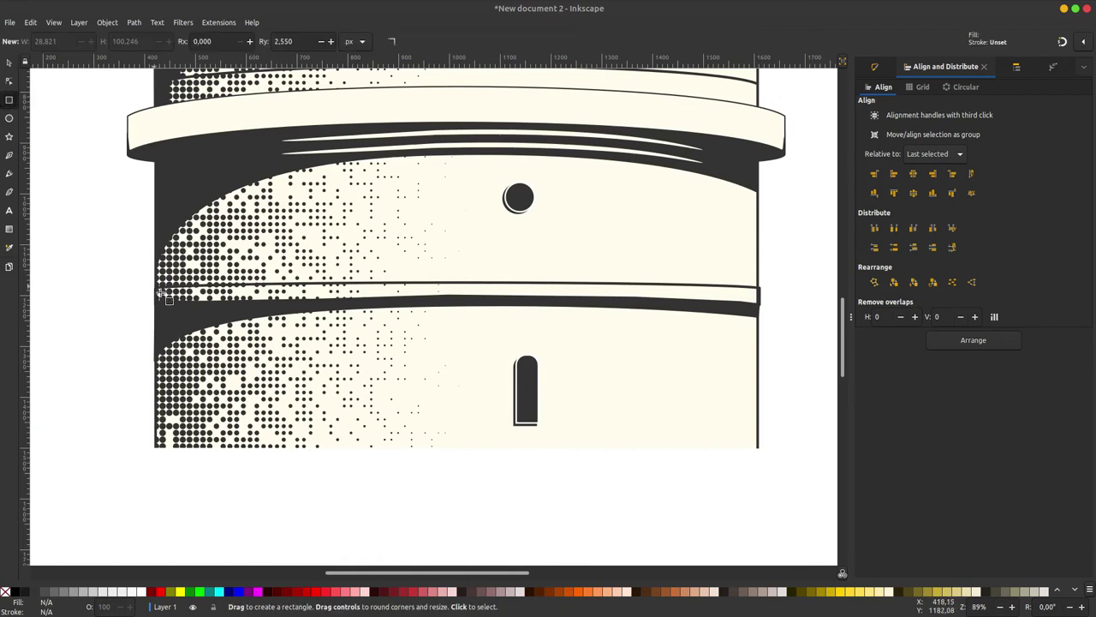
left_click_drag(160, 292, 493, 305)
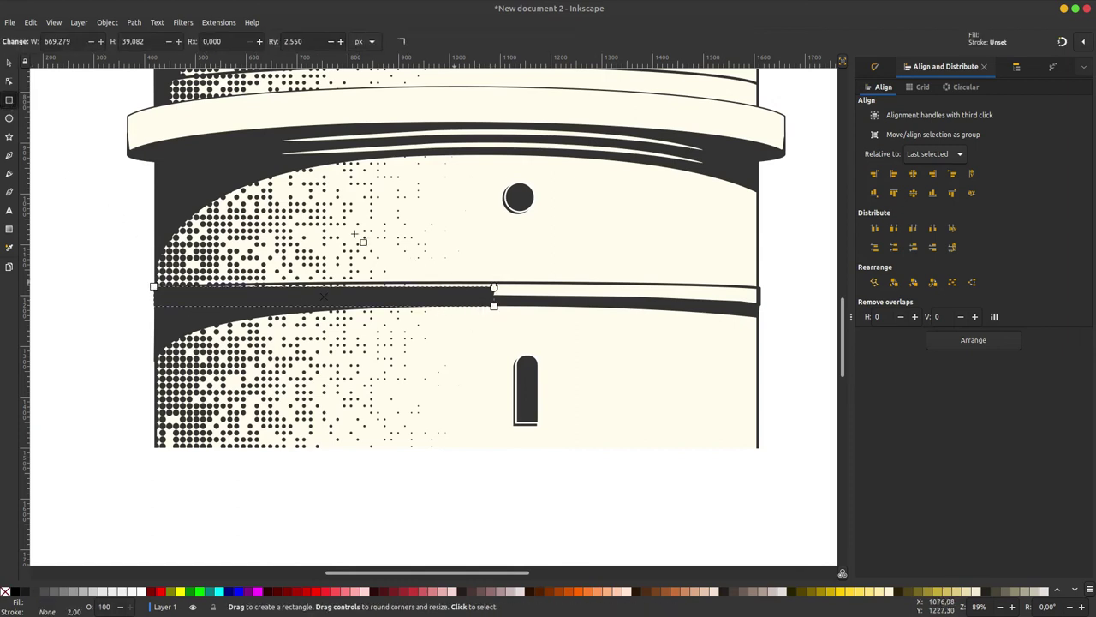
left_click(9, 63)
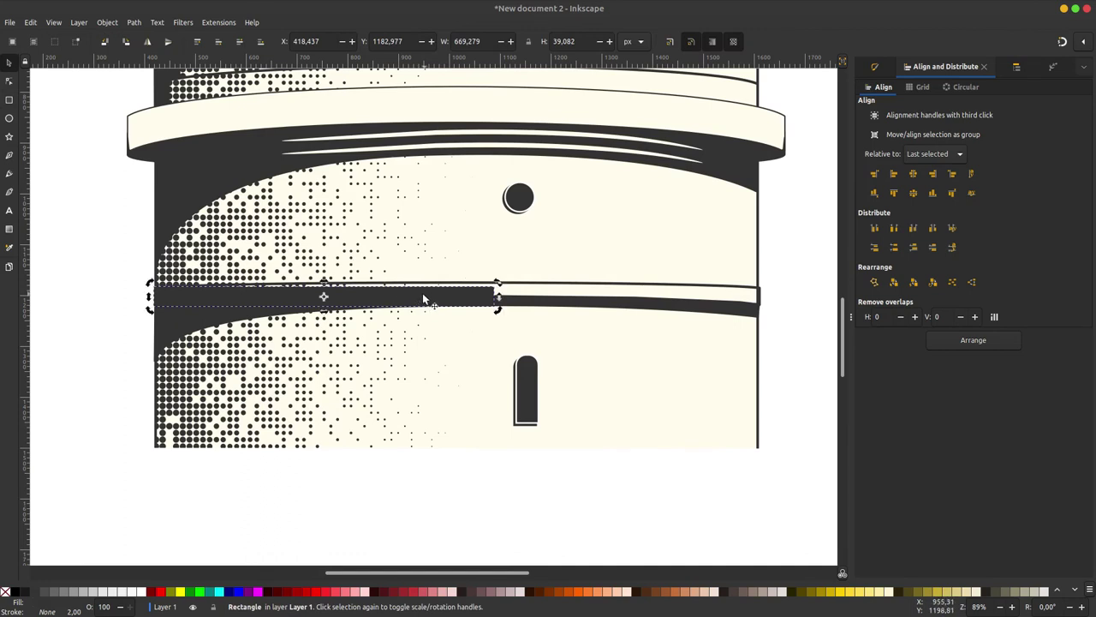
left_click_drag(332, 283, 332, 281)
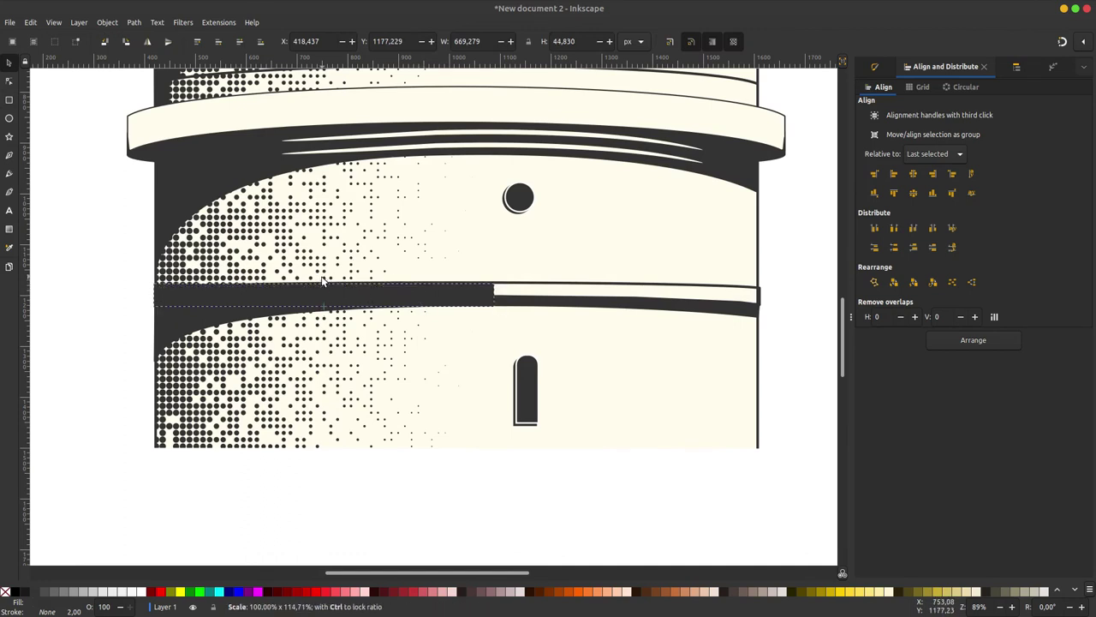
left_click(414, 301)
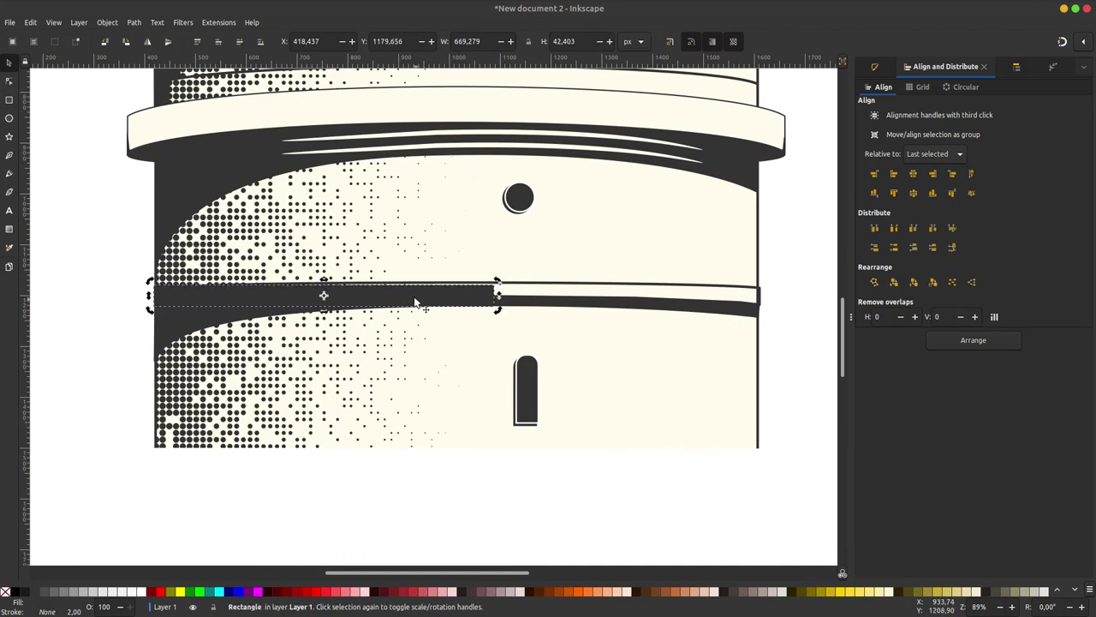
Subtract the band rectangle from the halftone dots with Path > Difference (Ctrl+-)
left_click(346, 247)
key("Page_Up")
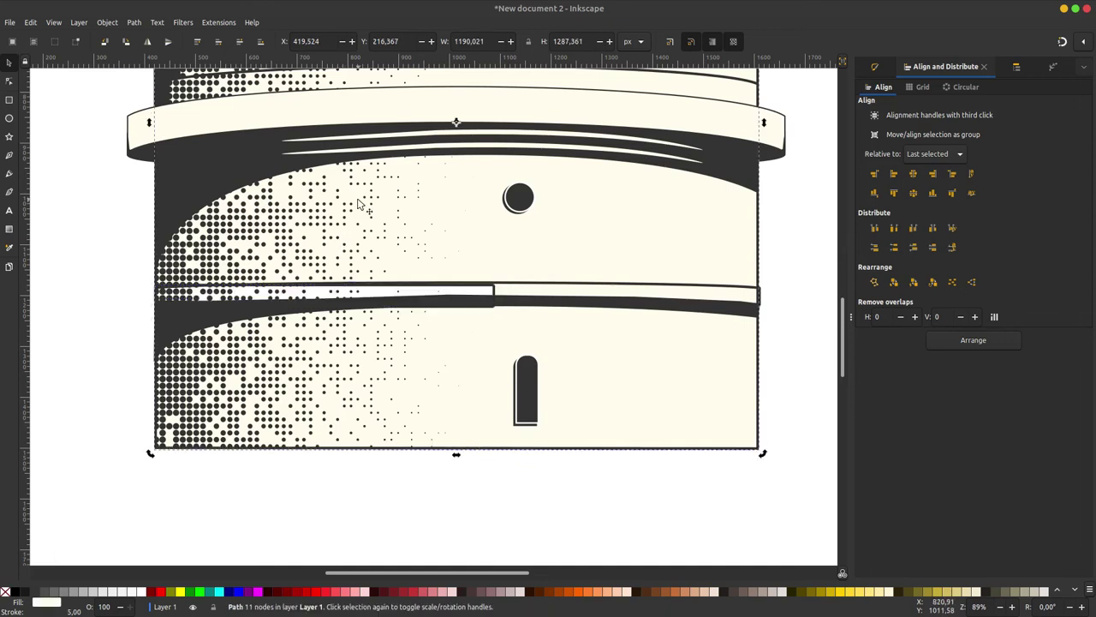
key("ctrl+z")
left_click(375, 296)
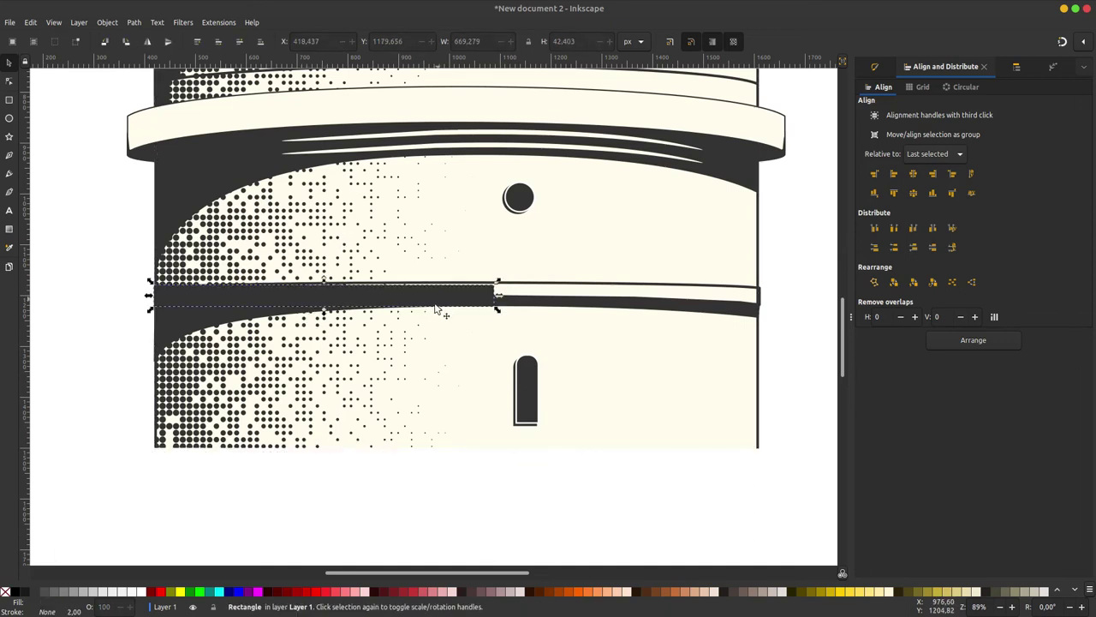
key("shift")
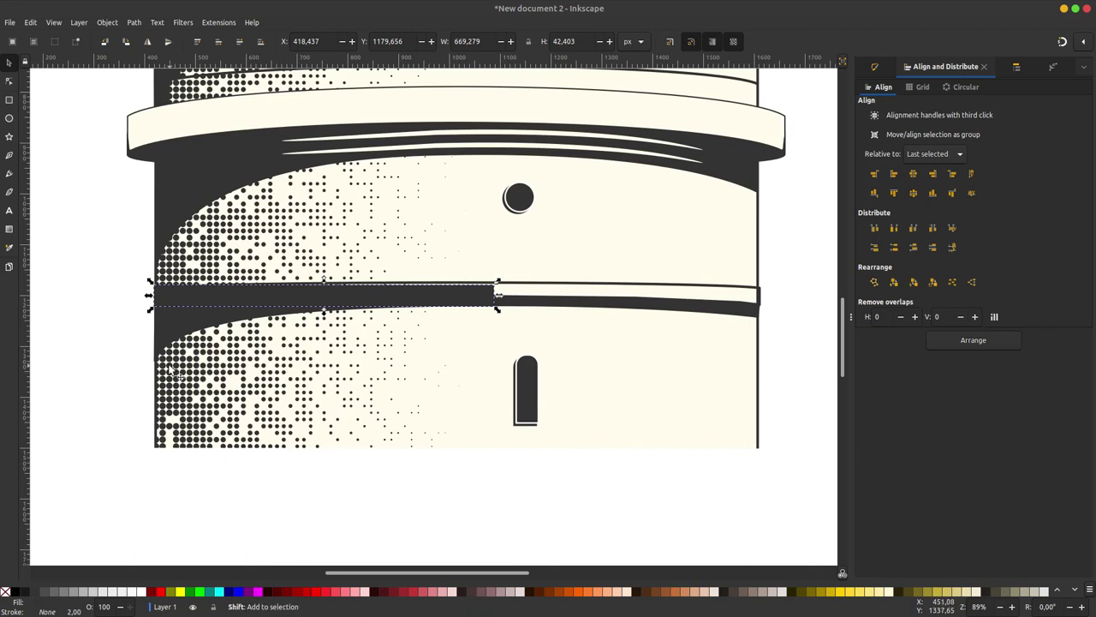
left_click(175, 370, "shift")
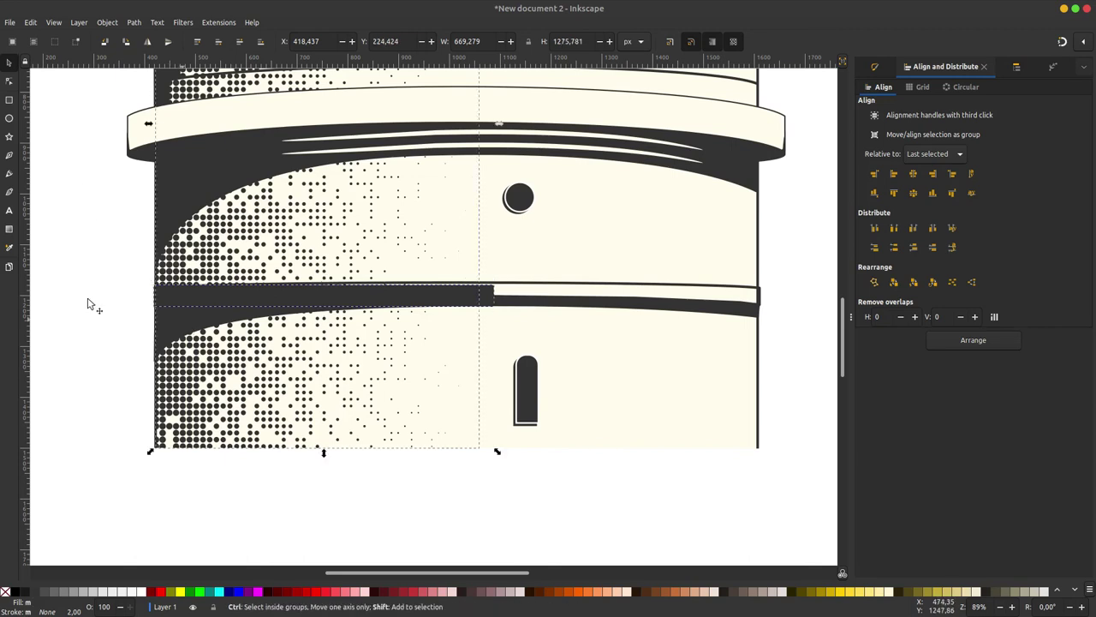
key("ctrl+minus")
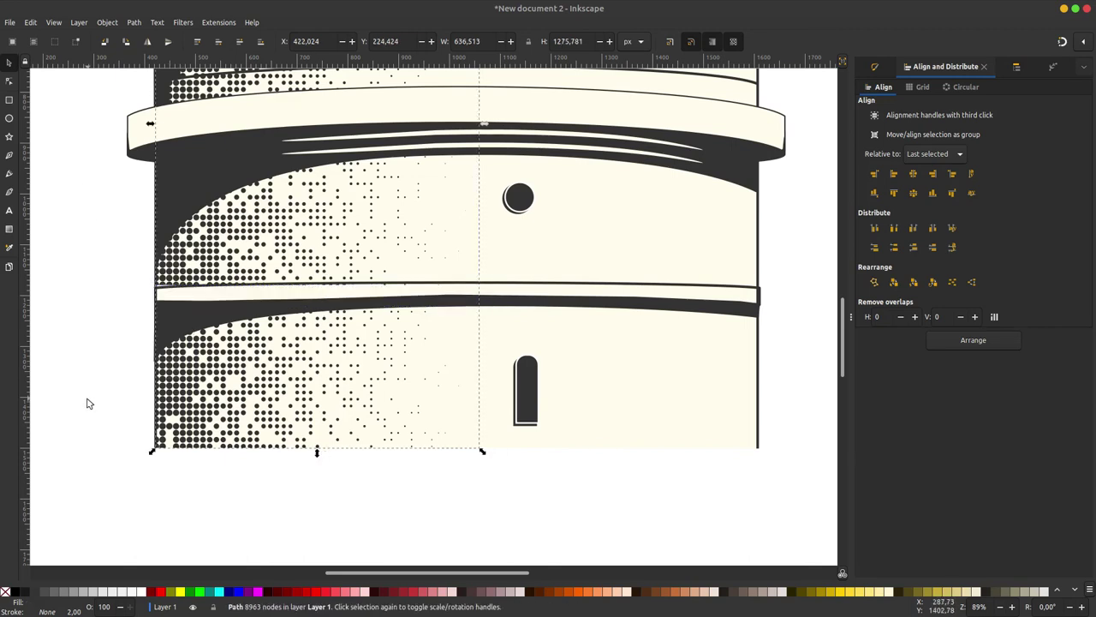
left_click(107, 408)
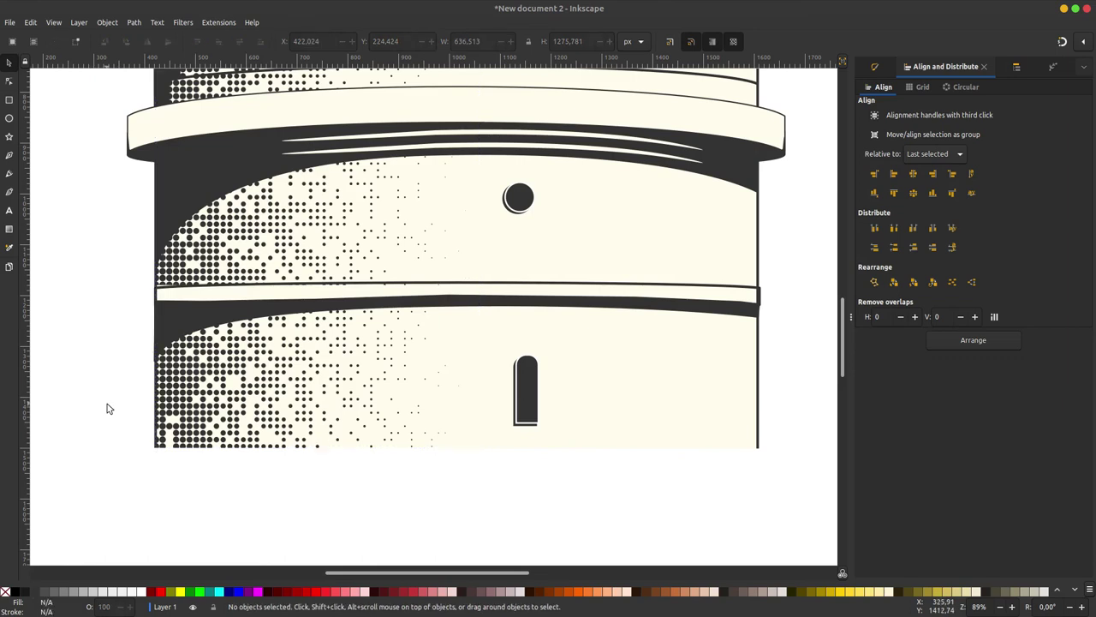
key("minus")
key("minus")
key("minus")
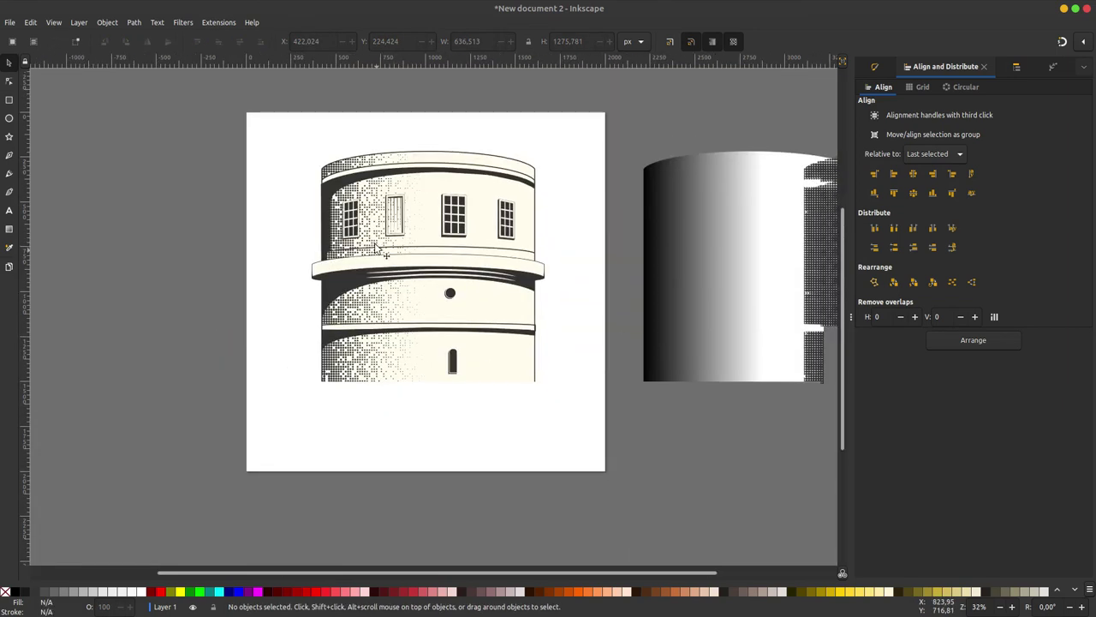
Draw a rectangle covering the barred upper window of the tower
key("plus")
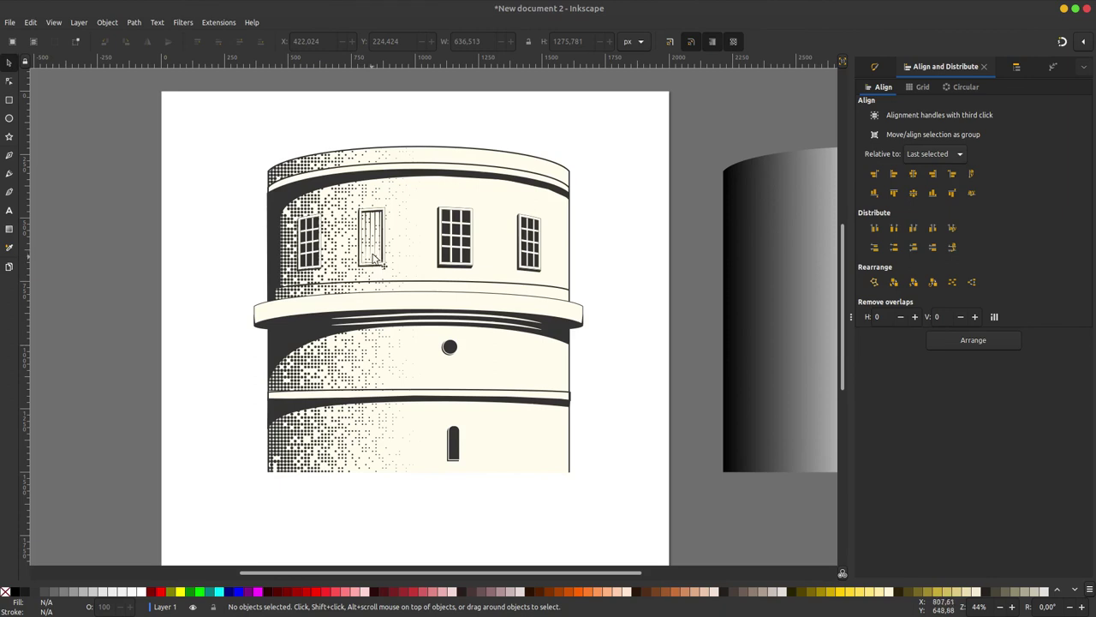
scroll(374, 250, "up", 1)
left_click(9, 100)
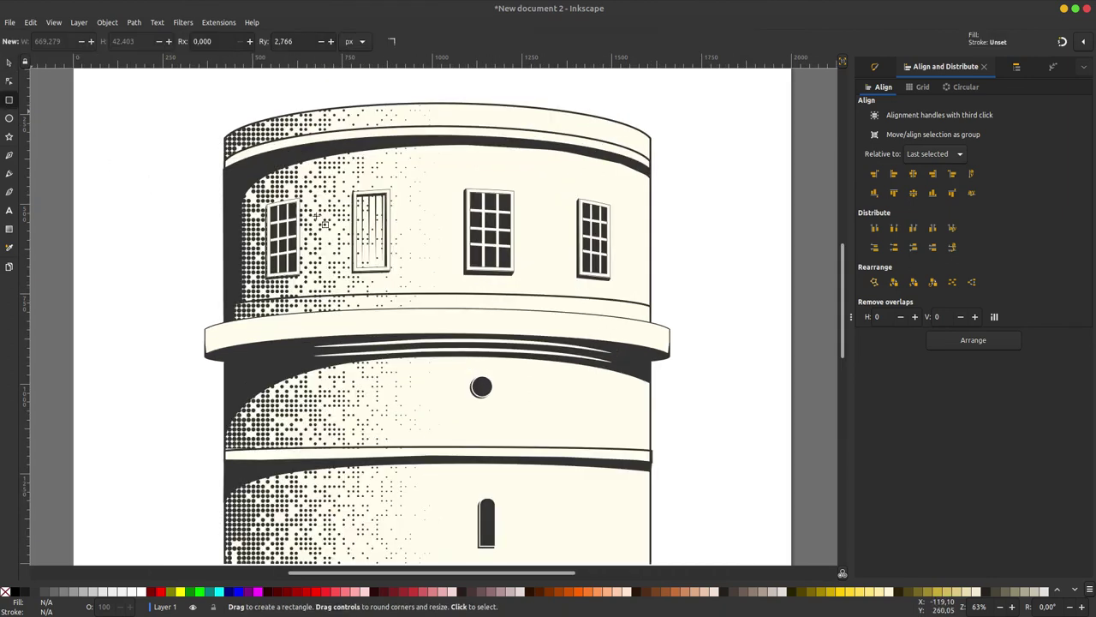
scroll(364, 199, "up", 1)
left_click_drag(356, 186, 404, 294)
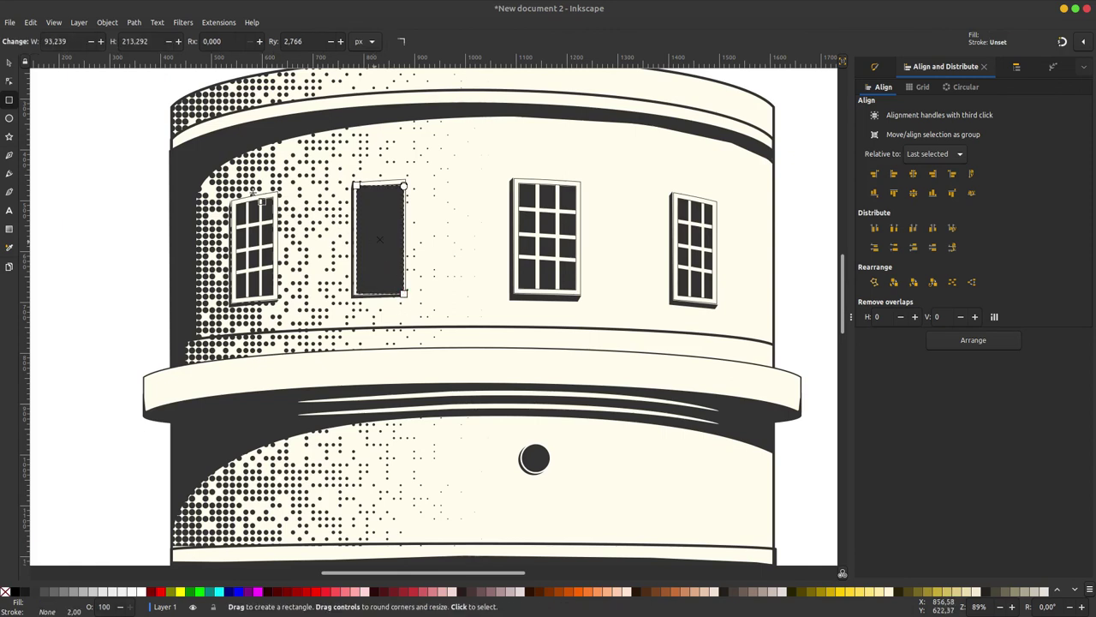
Subtract that rectangle from the halftone dot path with Path > Difference, clearing the window
left_click(9, 63)
left_click(183, 104, "shift")
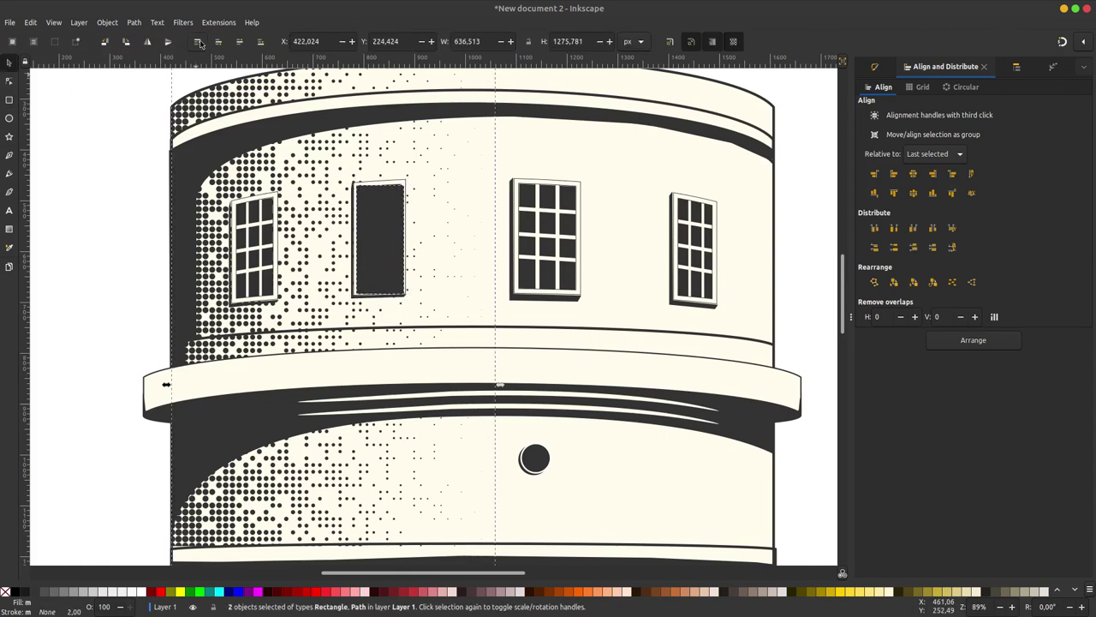
key("ctrl+minus")
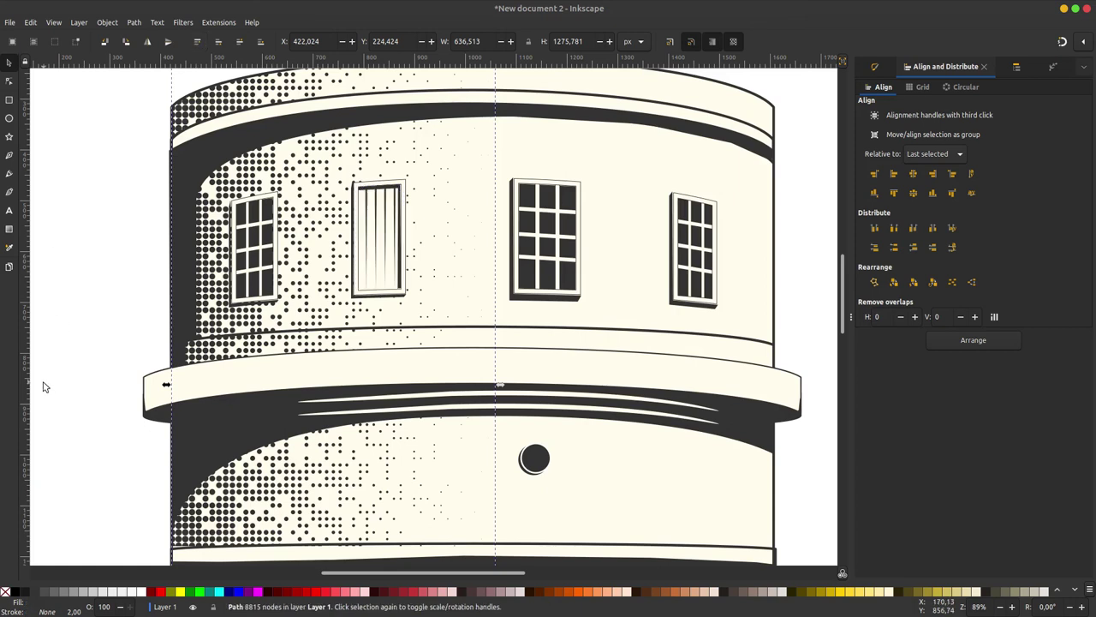
left_click(43, 383)
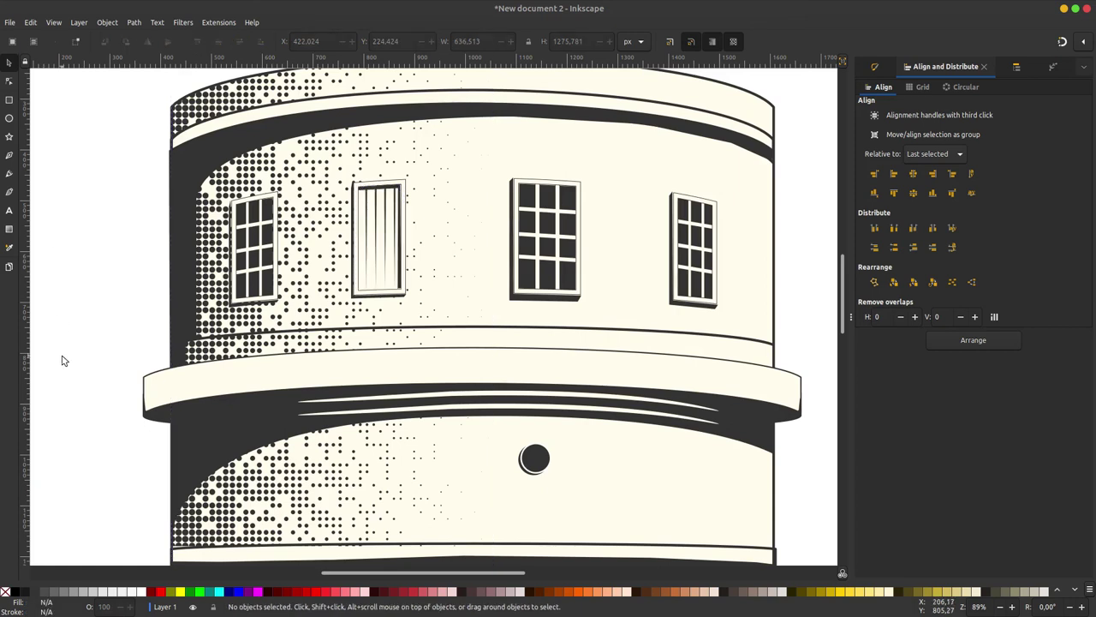
key("minus")
key("minus")
key("minus")
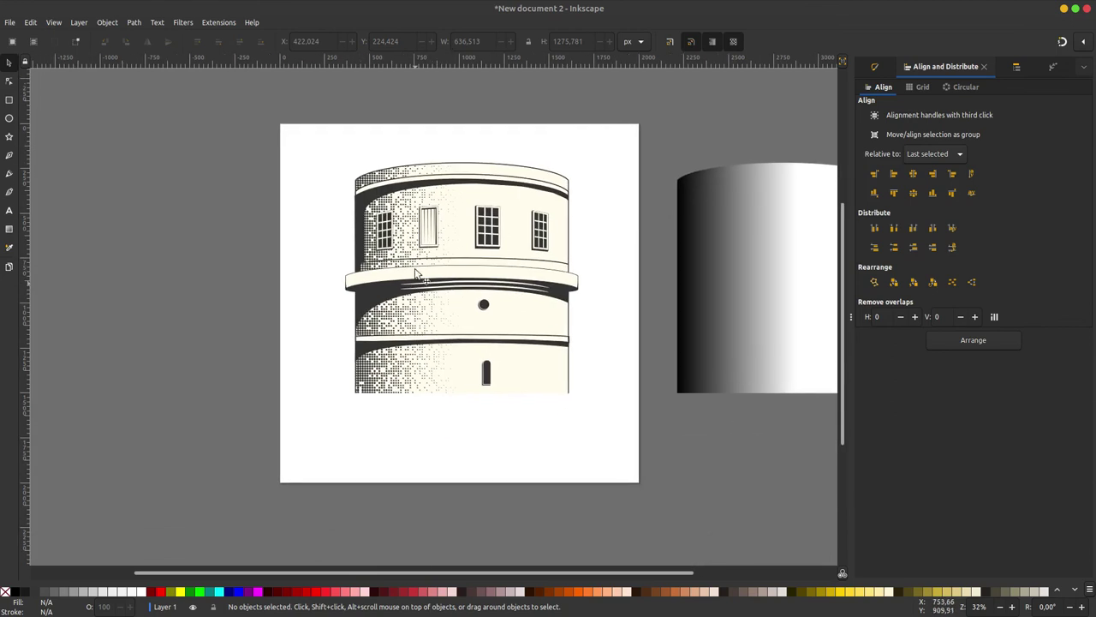